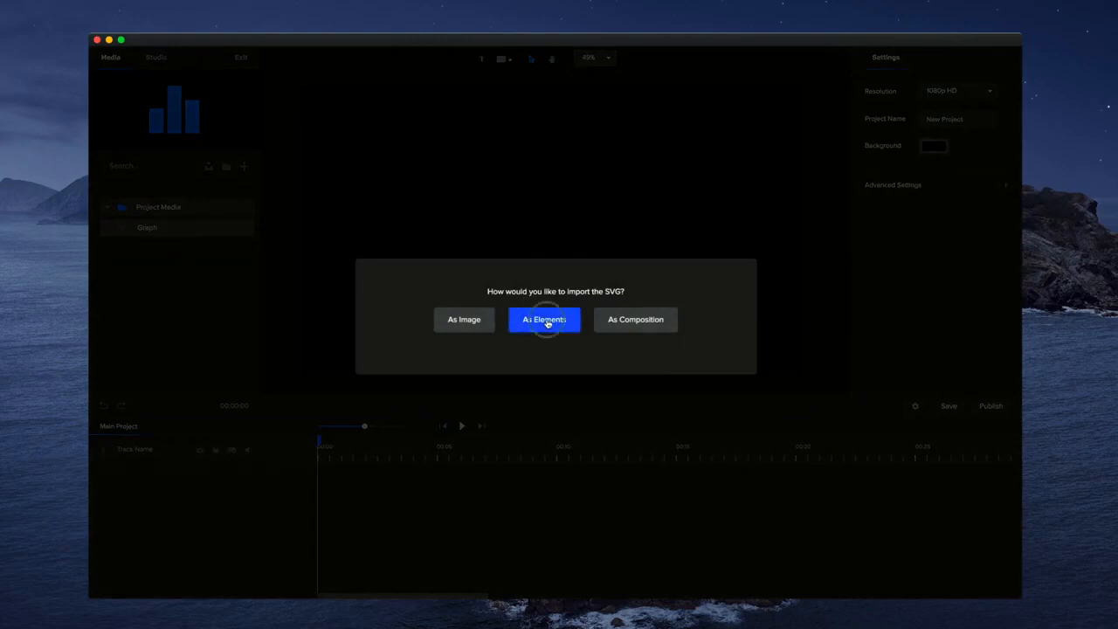
- Import the SVG bar graph as separate elements onto the canvas
{"action": "left_click", "coordinate": [546, 321]}
{"action": "left_click_drag", "start_coordinate": [364, 426], "coordinate": [379, 429]}
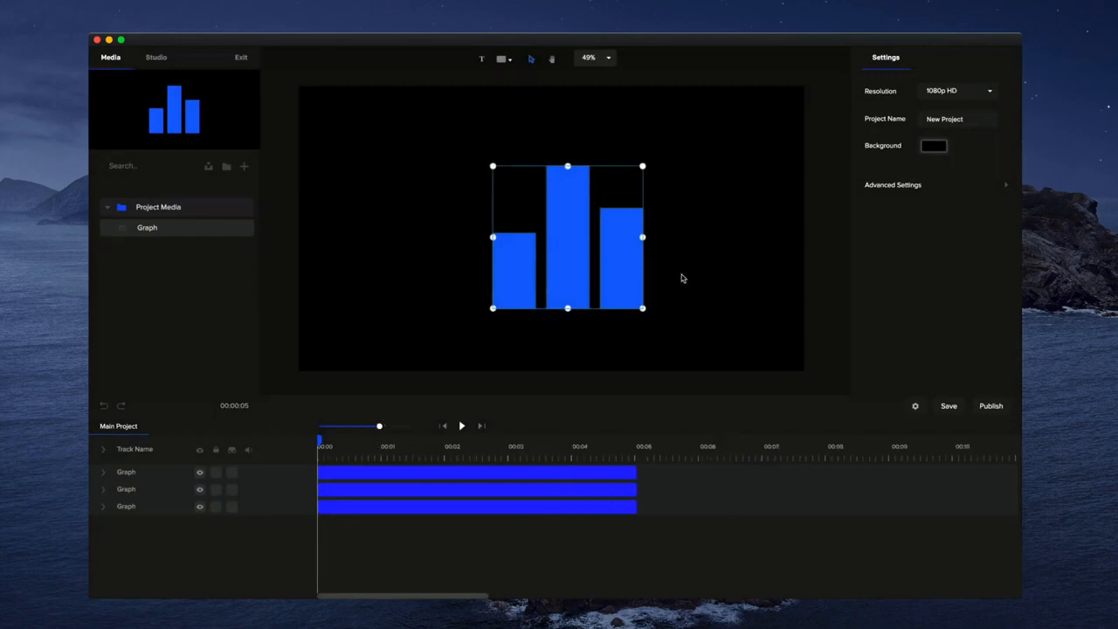
{"action": "left_click", "coordinate": [681, 278]}
- Select the right bar and rename its track to "Right"
{"action": "left_click", "coordinate": [565, 280]}
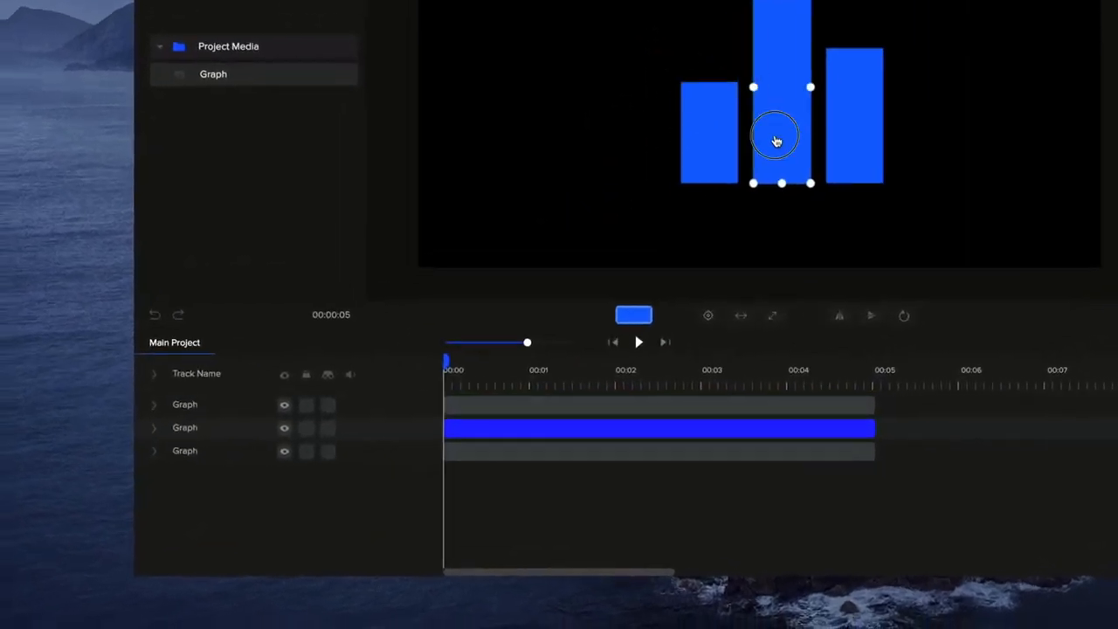
{"action": "left_click", "coordinate": [853, 131]}
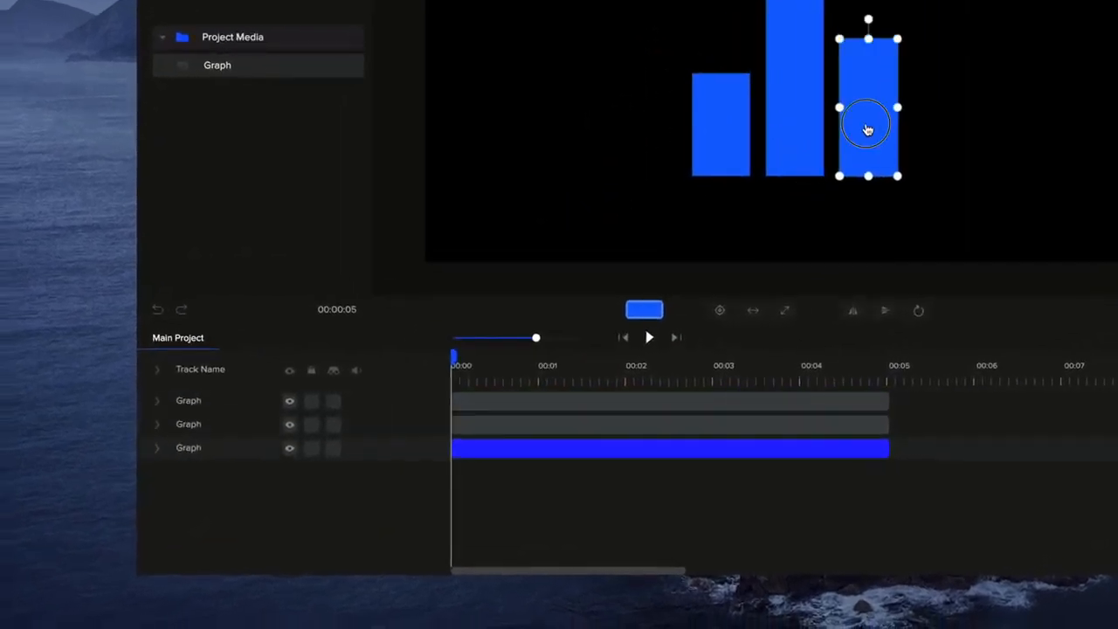
{"action": "double_click", "coordinate": [198, 449]}
{"action": "type", "text": "Right"}
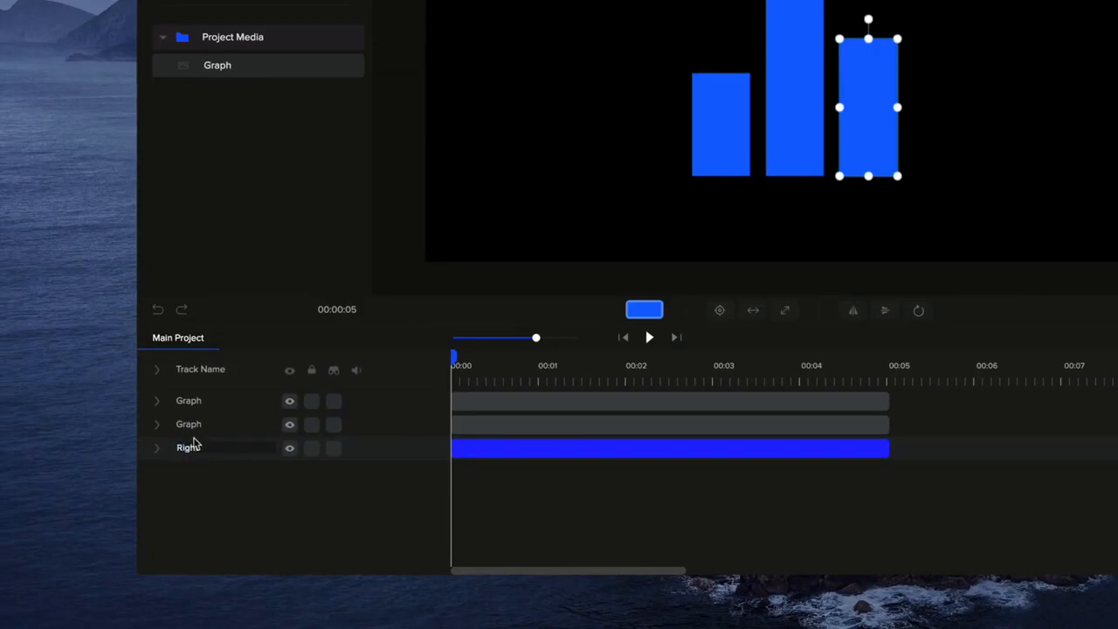
- Rename the middle bar's track to "Middle" and the left bar's track to "Left"
{"action": "double_click", "coordinate": [188, 424]}
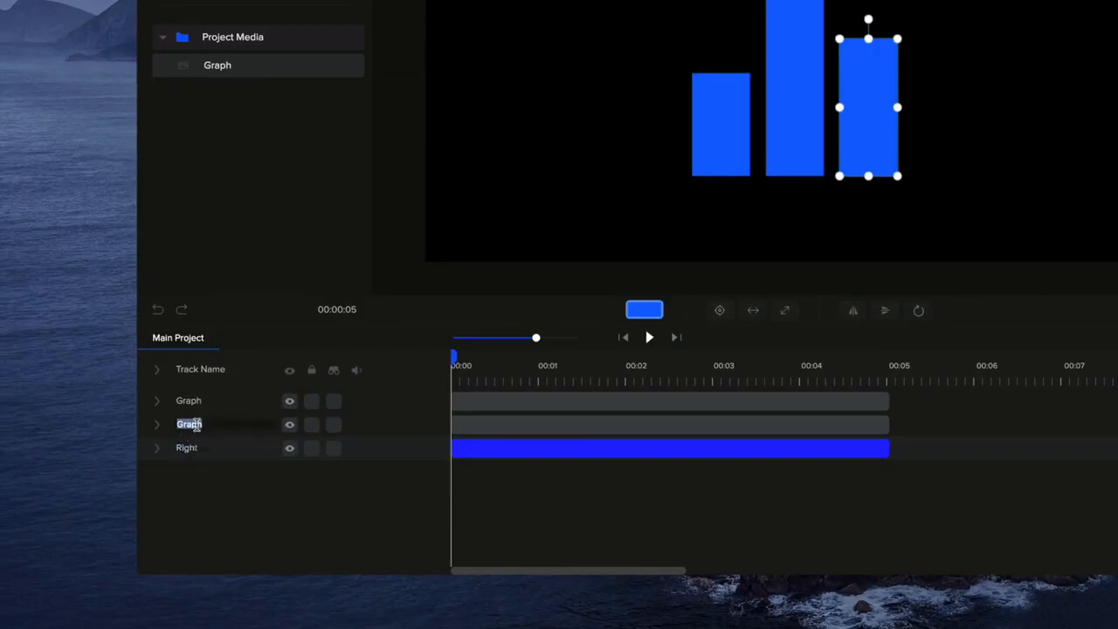
{"action": "type", "text": "Middle"}
{"action": "double_click", "coordinate": [190, 401]}
{"action": "type", "text": "Left"}
- Select the left bar and change its fill color to #1578FF
{"action": "left_click", "coordinate": [287, 404]}
{"action": "left_click", "coordinate": [288, 403]}
{"action": "left_click", "coordinate": [875, 219]}
{"action": "left_click", "coordinate": [731, 114]}
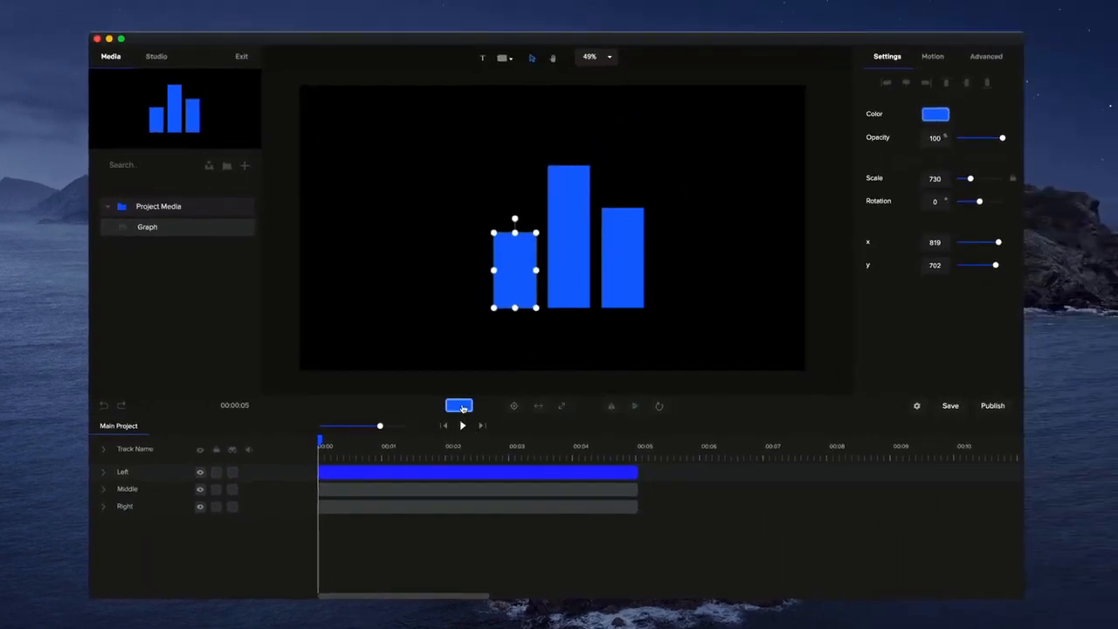
{"action": "left_click", "coordinate": [460, 406]}
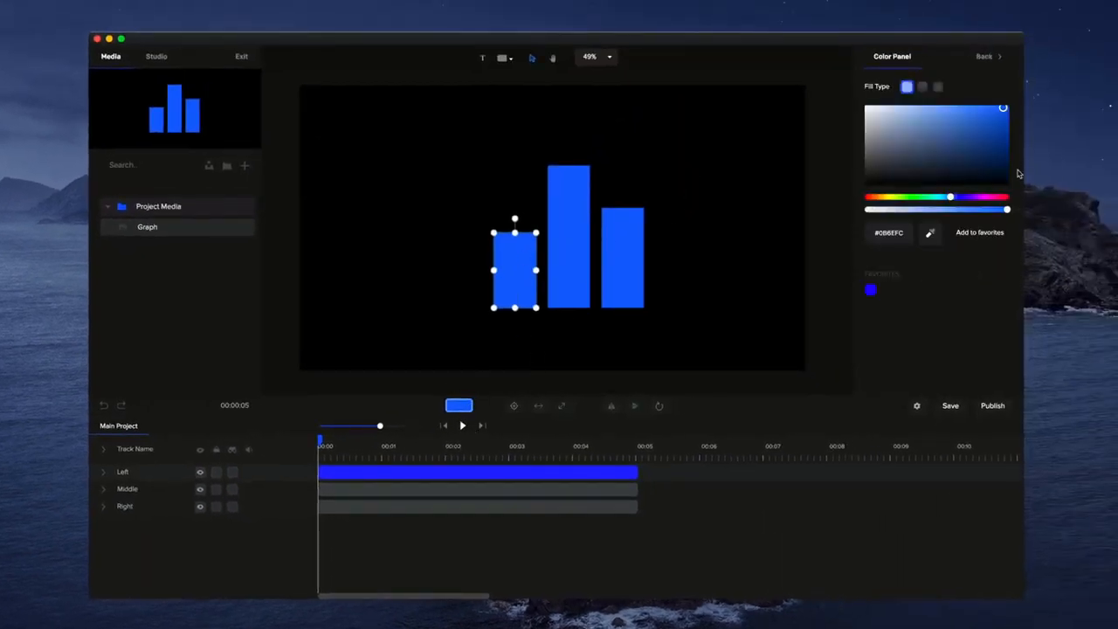
{"action": "mouse_move", "coordinate": [985, 124]}
{"action": "left_mouse_down"}
{"action": "mouse_move", "coordinate": [903, 100]}
{"action": "mouse_move", "coordinate": [998, 108]}
{"action": "left_mouse_up"}
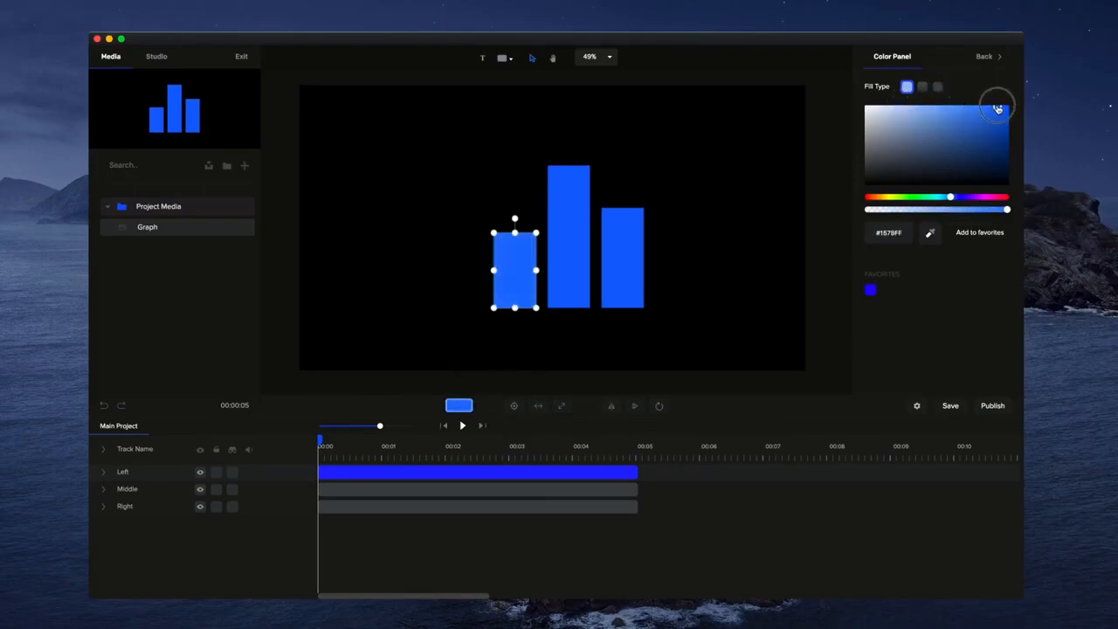
- Give the middle bar a gradient fill running from blue to purple
{"action": "left_click", "coordinate": [581, 236]}
{"action": "left_click", "coordinate": [938, 112]}
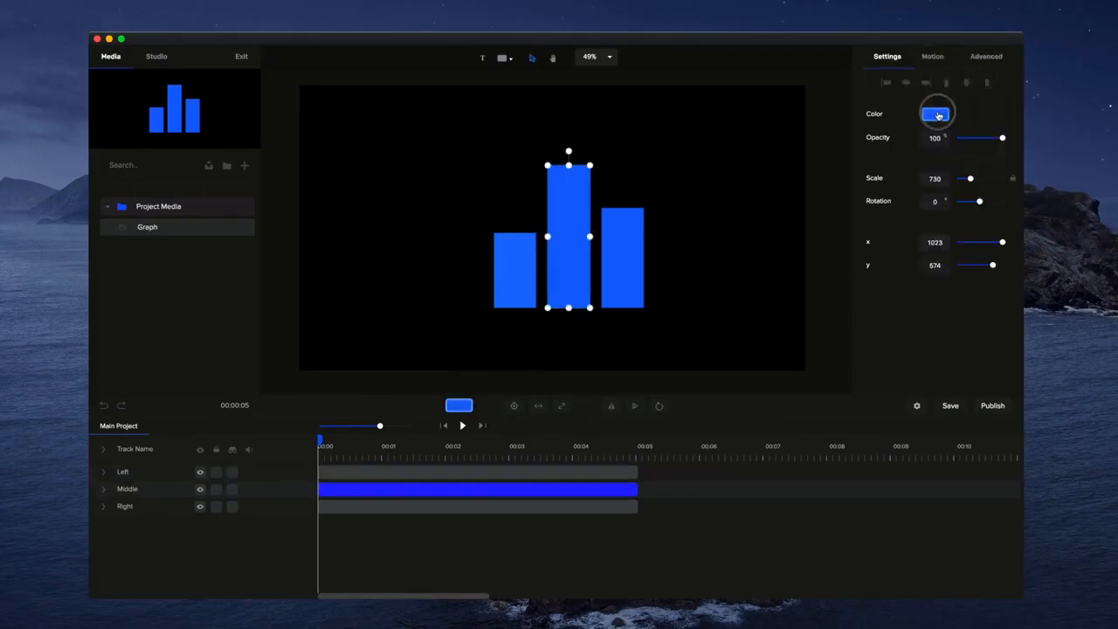
{"action": "left_click", "coordinate": [925, 88]}
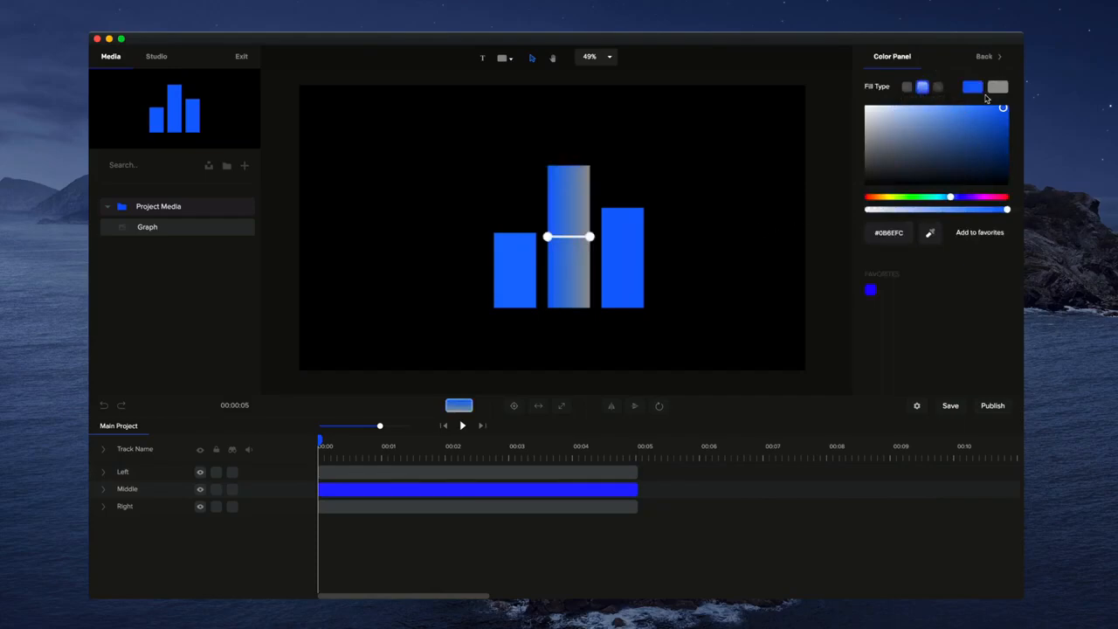
{"action": "left_click", "coordinate": [996, 87]}
{"action": "left_click", "coordinate": [969, 196]}
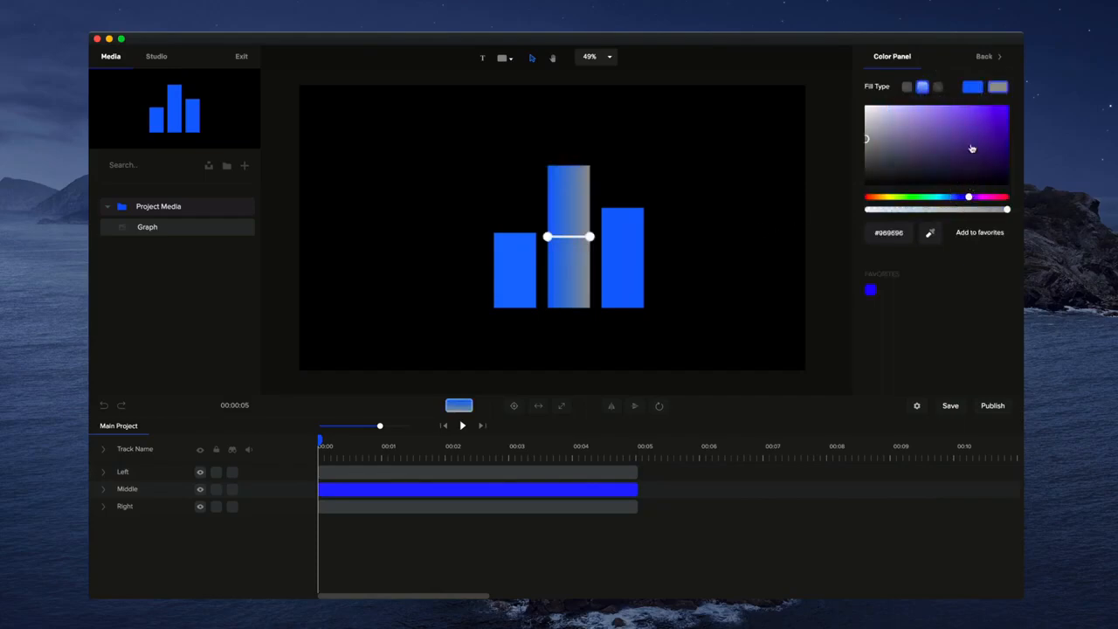
{"action": "left_click", "coordinate": [1000, 107]}
- Apply a gradient fill to the right bar
{"action": "left_click", "coordinate": [617, 262]}
{"action": "left_click", "coordinate": [932, 114]}
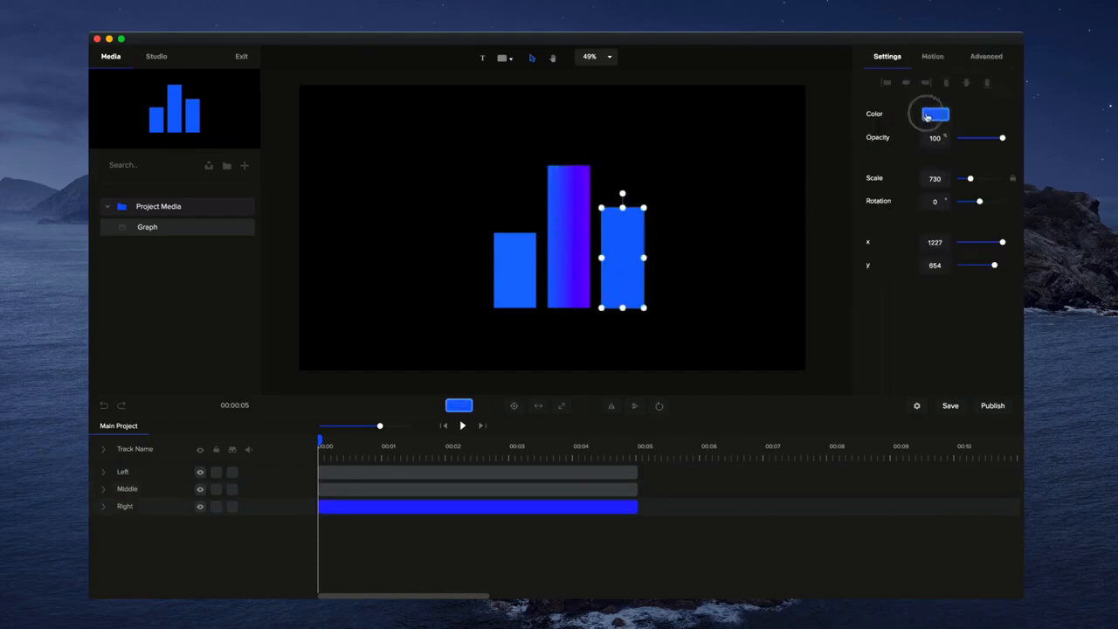
{"action": "left_click", "coordinate": [922, 88]}
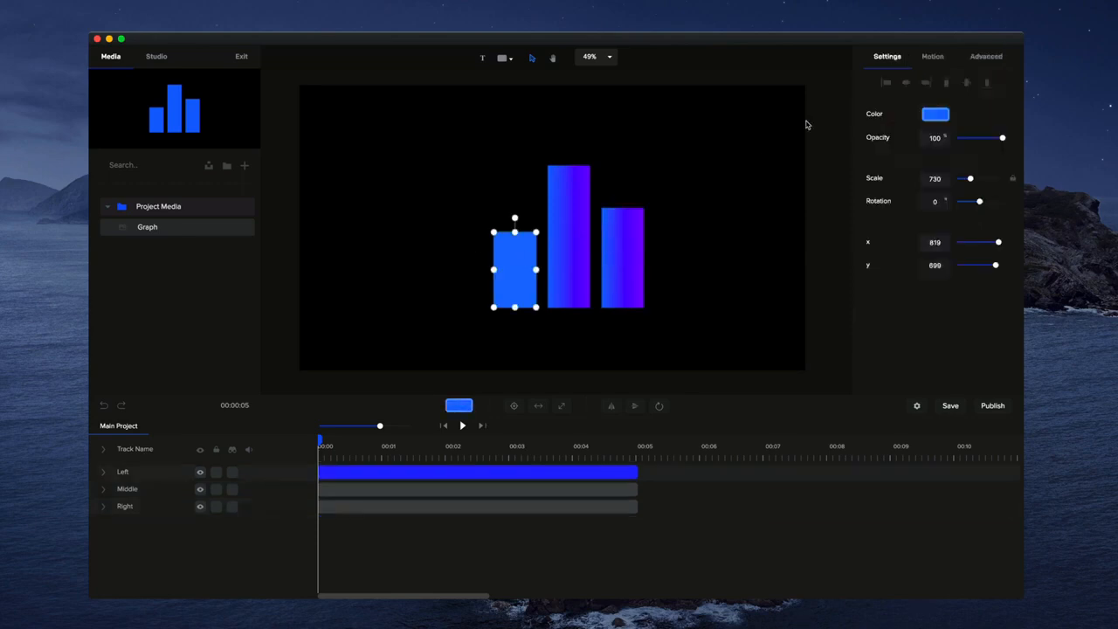
- Apply a blue-to-purple gradient fill to the left bar
{"action": "left_click", "coordinate": [932, 114]}
{"action": "left_click", "coordinate": [923, 90]}
{"action": "left_click", "coordinate": [1000, 90]}
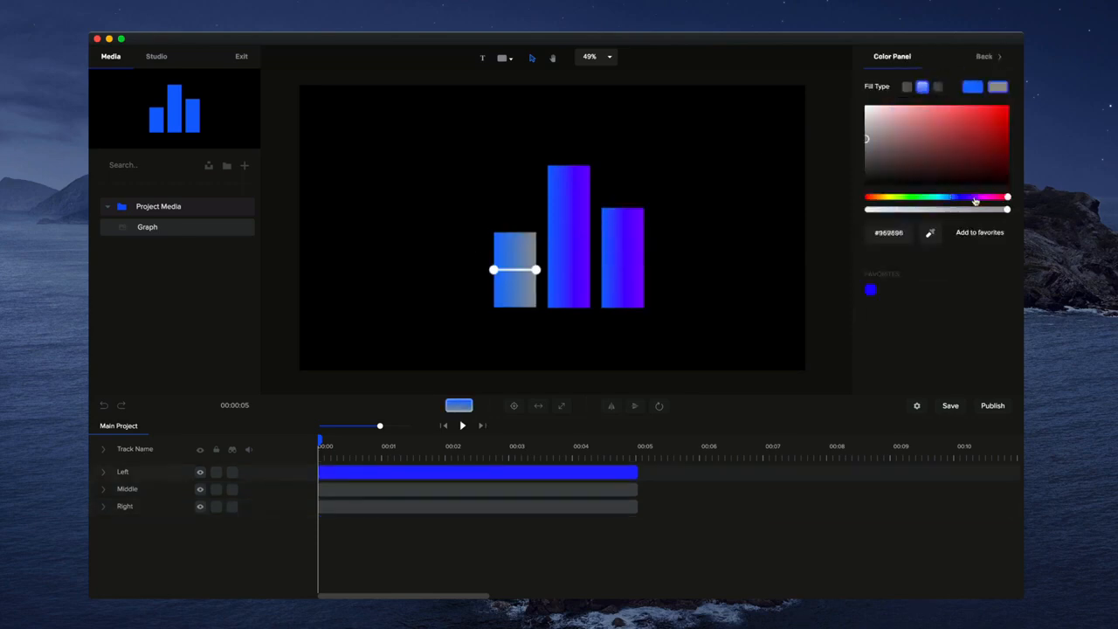
{"action": "left_click", "coordinate": [974, 198]}
{"action": "left_click", "coordinate": [1006, 106]}
{"action": "left_click", "coordinate": [725, 194]}
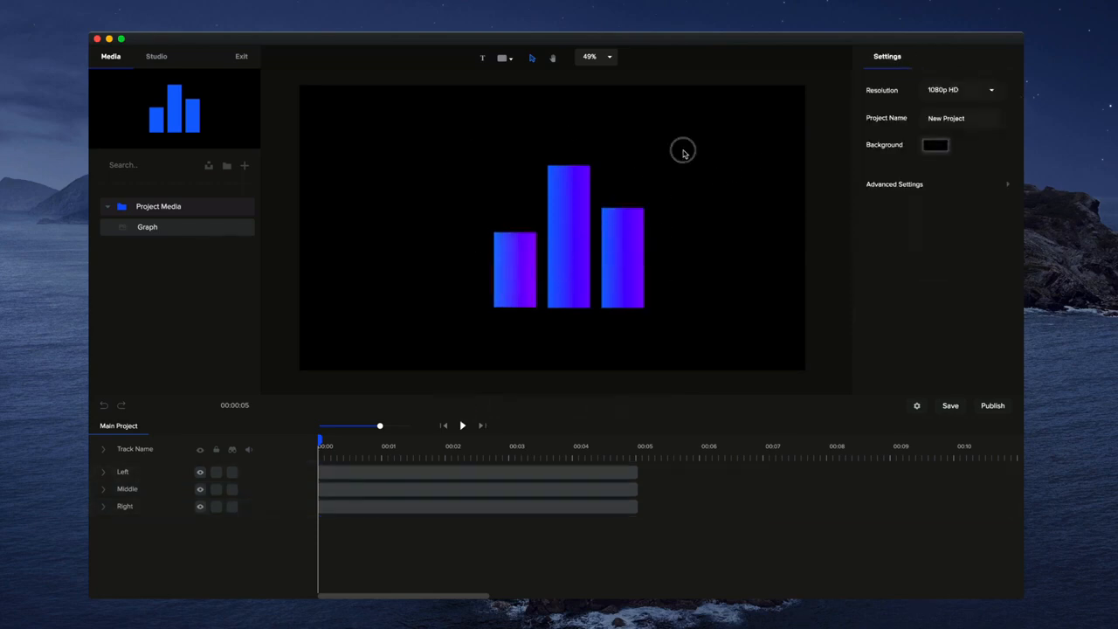
- Select all three bars and shift them slightly up and to the left on the canvas
{"action": "left_click_drag", "start_coordinate": [683, 150], "coordinate": [472, 316]}
{"action": "left_click_drag", "start_coordinate": [563, 281], "coordinate": [541, 273]}
{"action": "left_click", "coordinate": [708, 292]}
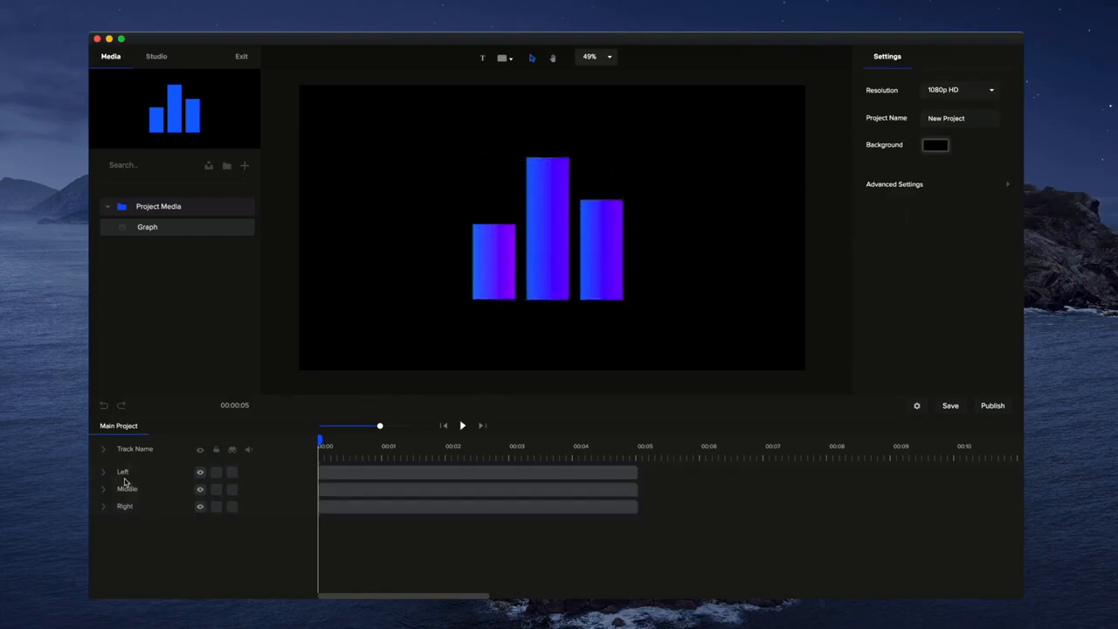
- Add a Scale Up in-animation to the middle bar
{"action": "left_click", "coordinate": [530, 261]}
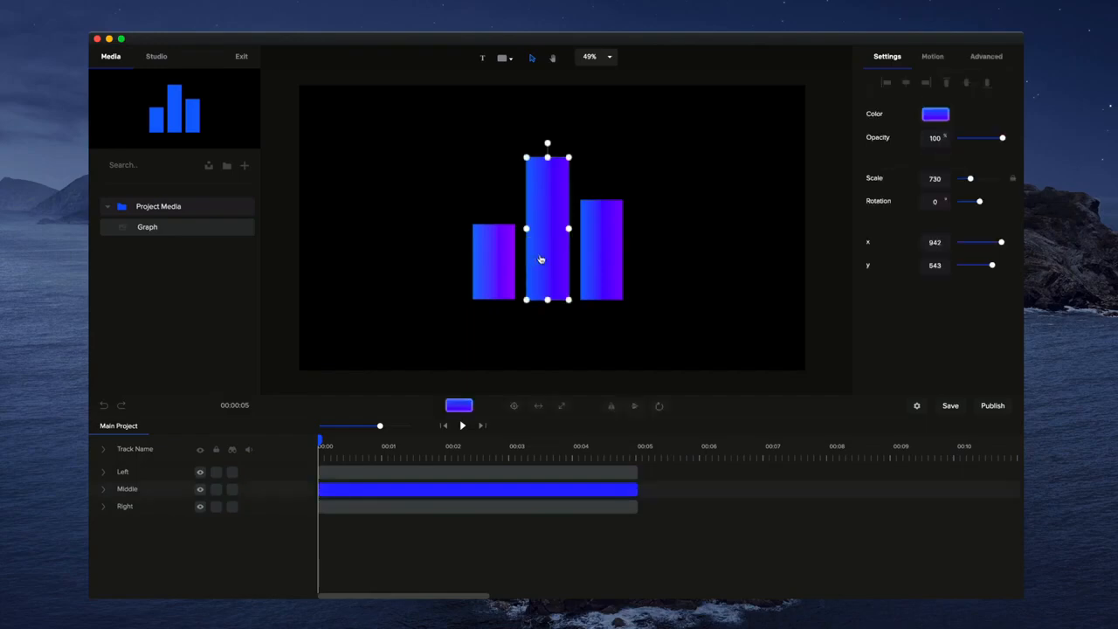
{"action": "left_click", "coordinate": [934, 57]}
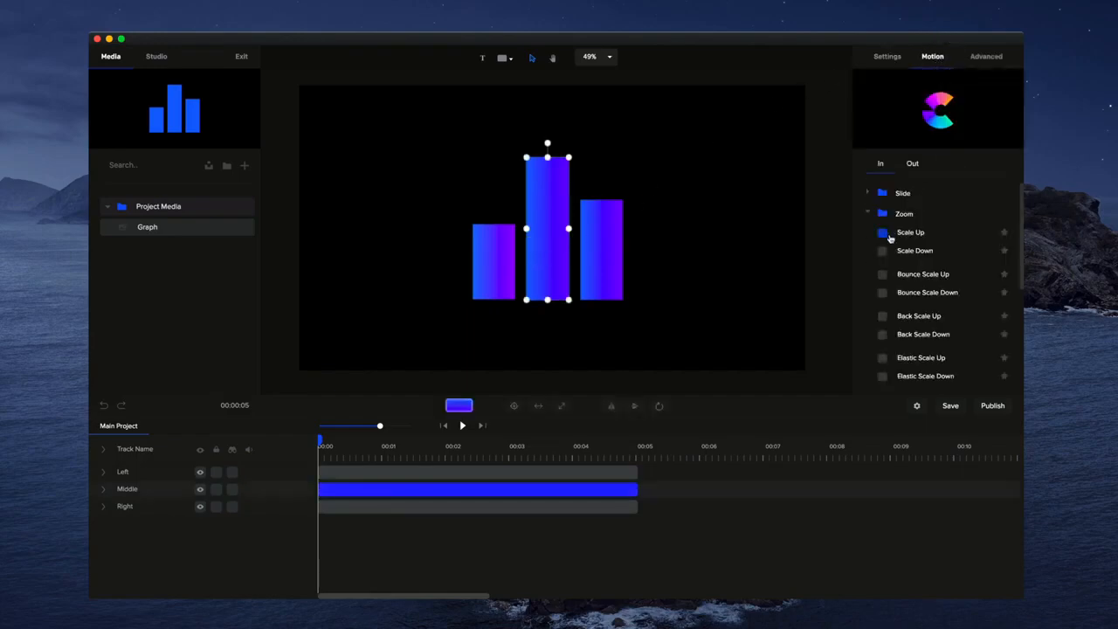
{"action": "scroll", "coordinate": [889, 243], "scroll_direction": "down", "scroll_amount": 1}
{"action": "left_click", "coordinate": [882, 230]}
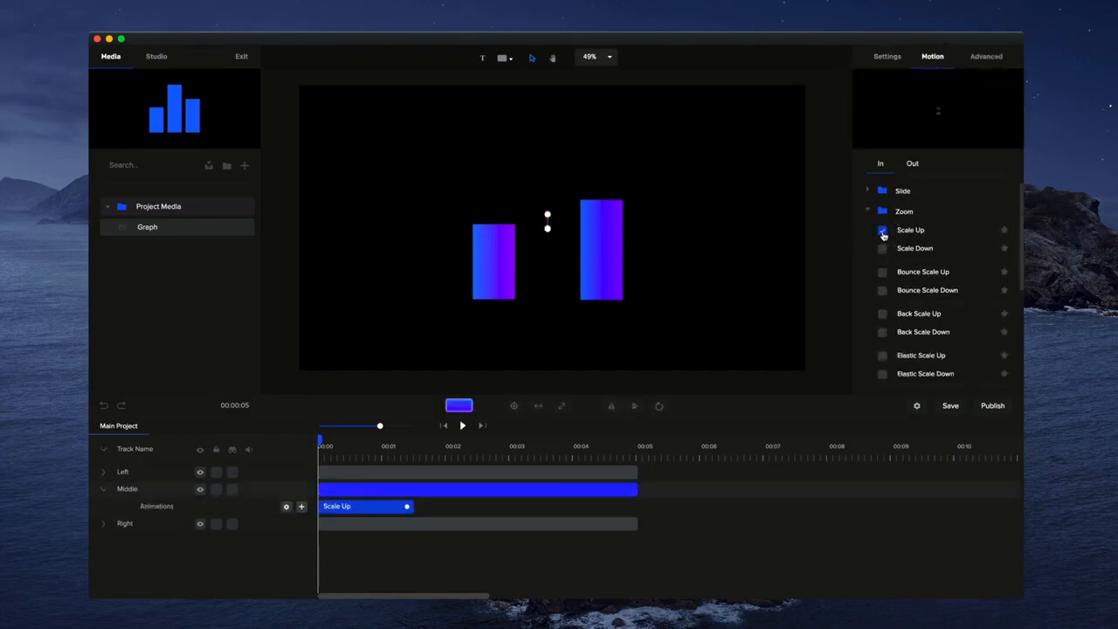
- Play back the Scale Up animation from the start to preview it
{"action": "left_click", "coordinate": [463, 426]}
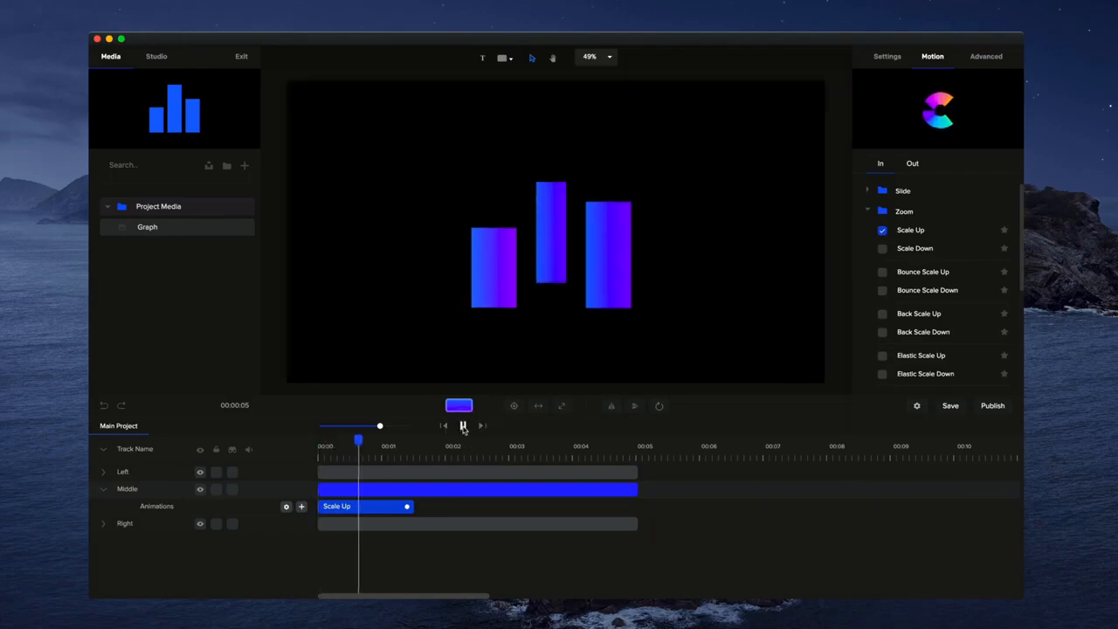
{"action": "left_click", "coordinate": [463, 426]}
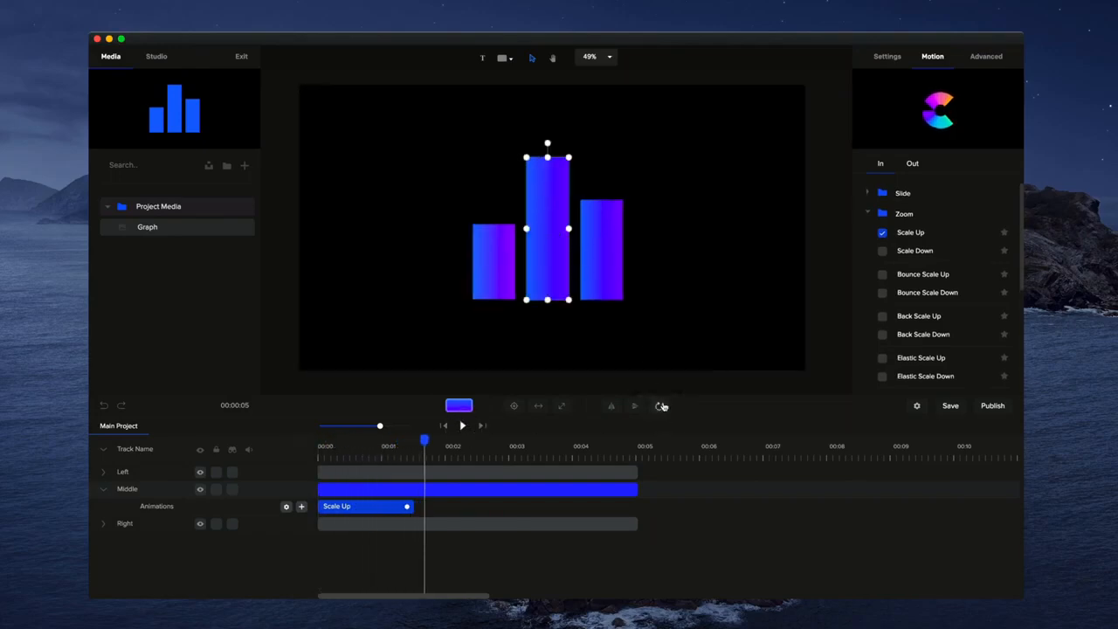
{"action": "left_click", "coordinate": [661, 406]}
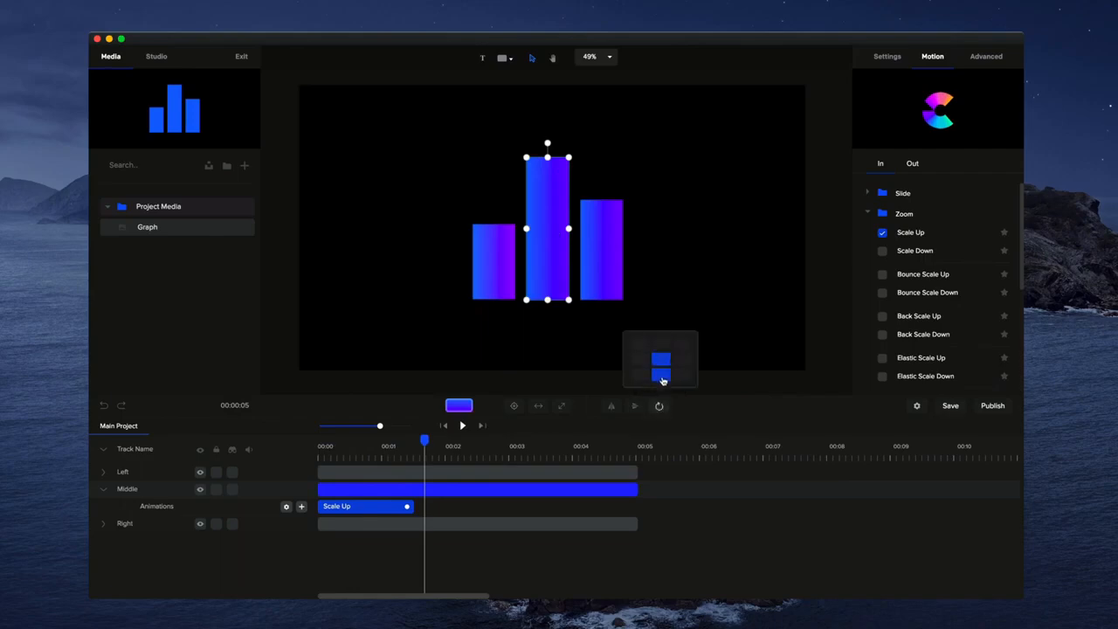
{"action": "left_click", "coordinate": [662, 380]}
{"action": "left_click_drag", "start_coordinate": [425, 442], "coordinate": [291, 451]}
{"action": "left_click", "coordinate": [464, 426]}
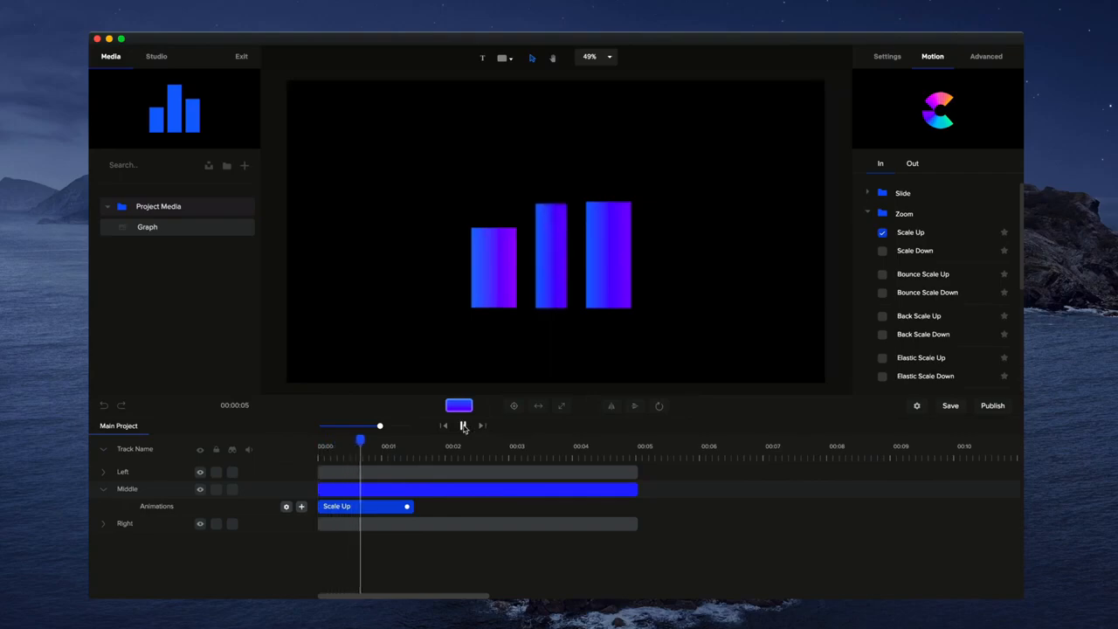
{"action": "left_click", "coordinate": [463, 427]}
- Delete the middle bar's Scale Up animation
{"action": "right_click", "coordinate": [406, 507]}
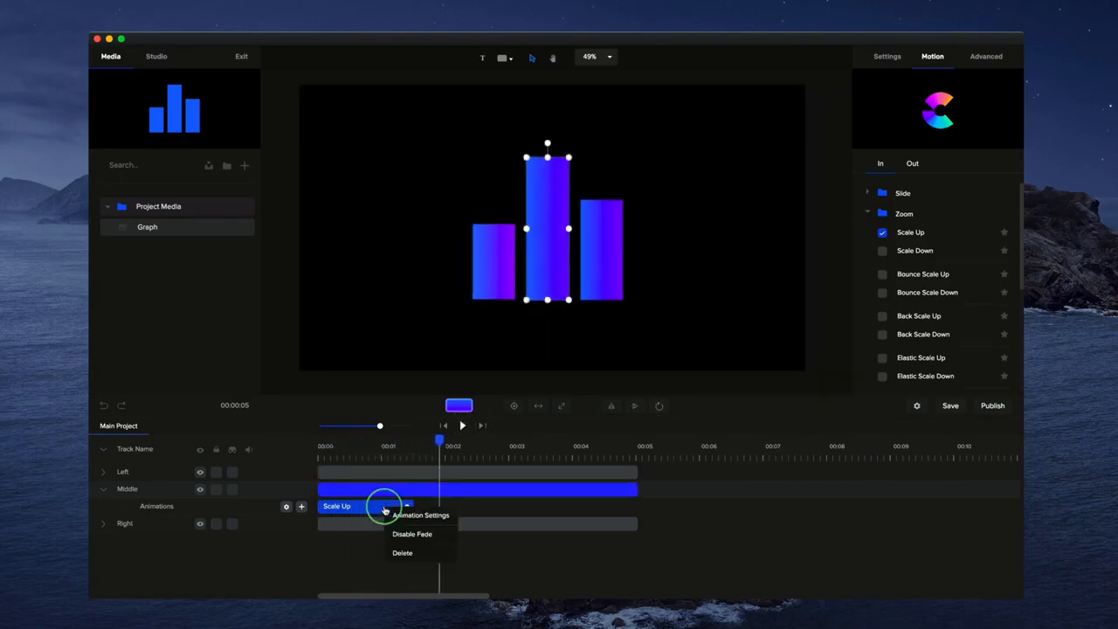
{"action": "left_click", "coordinate": [403, 553]}
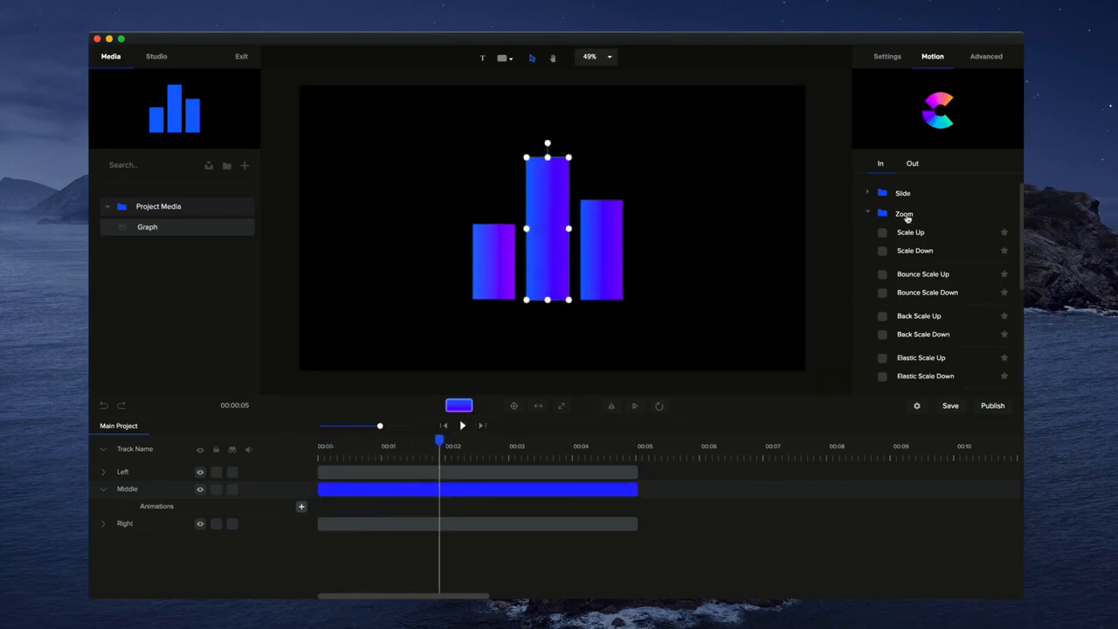
- Add a Distort Vertical in-animation to the middle bar
{"action": "left_click", "coordinate": [867, 214]}
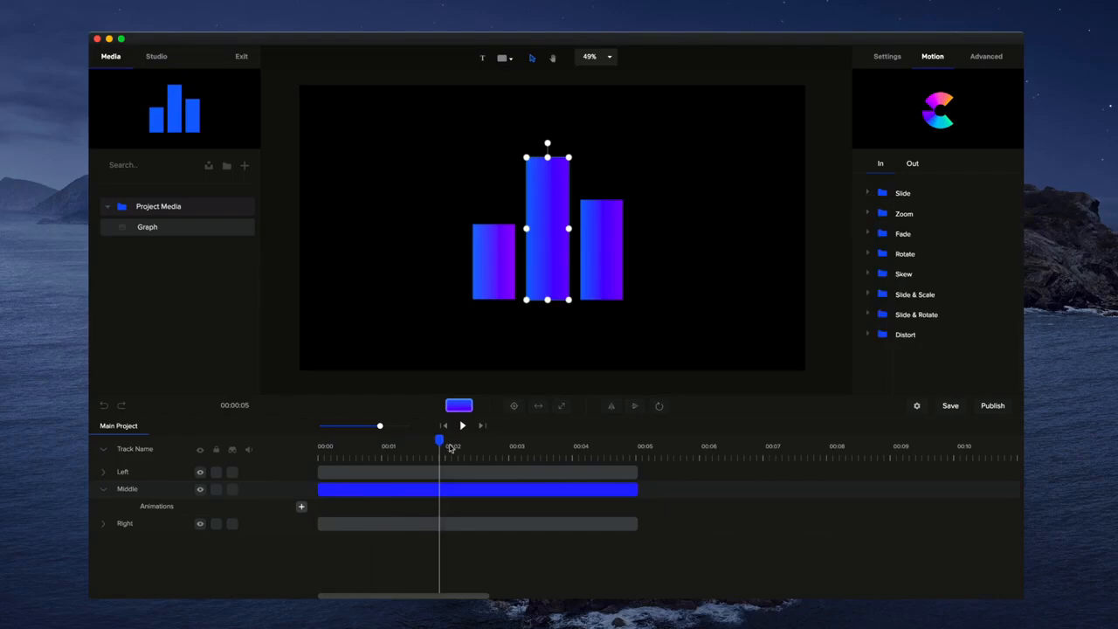
{"action": "left_click", "coordinate": [869, 337]}
{"action": "scroll", "coordinate": [908, 340], "scroll_direction": "down", "scroll_amount": 1}
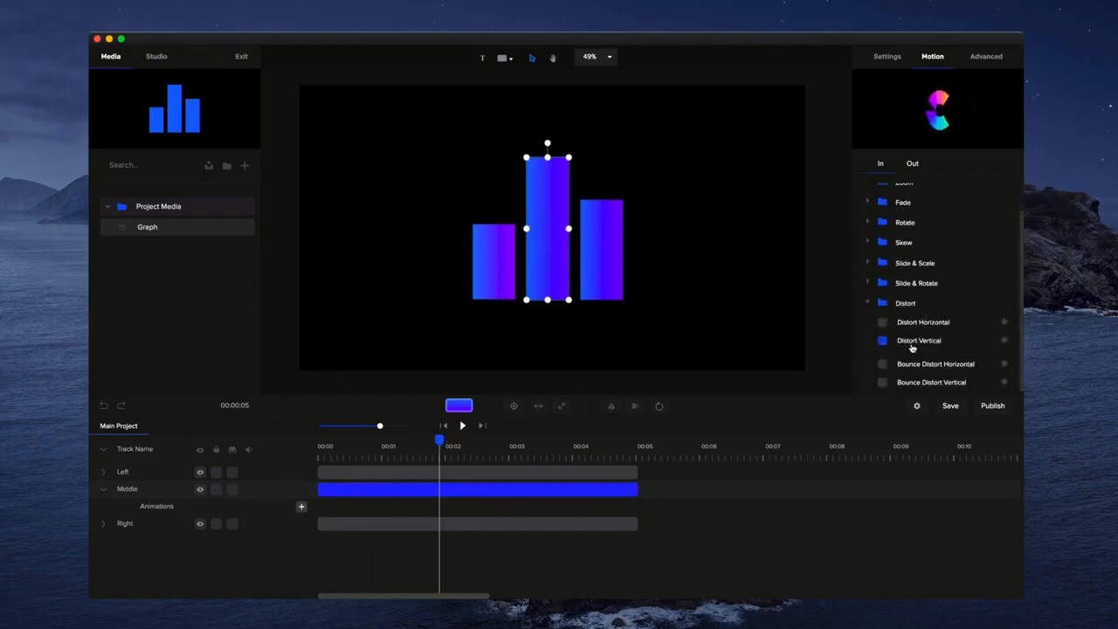
{"action": "left_click", "coordinate": [902, 341]}
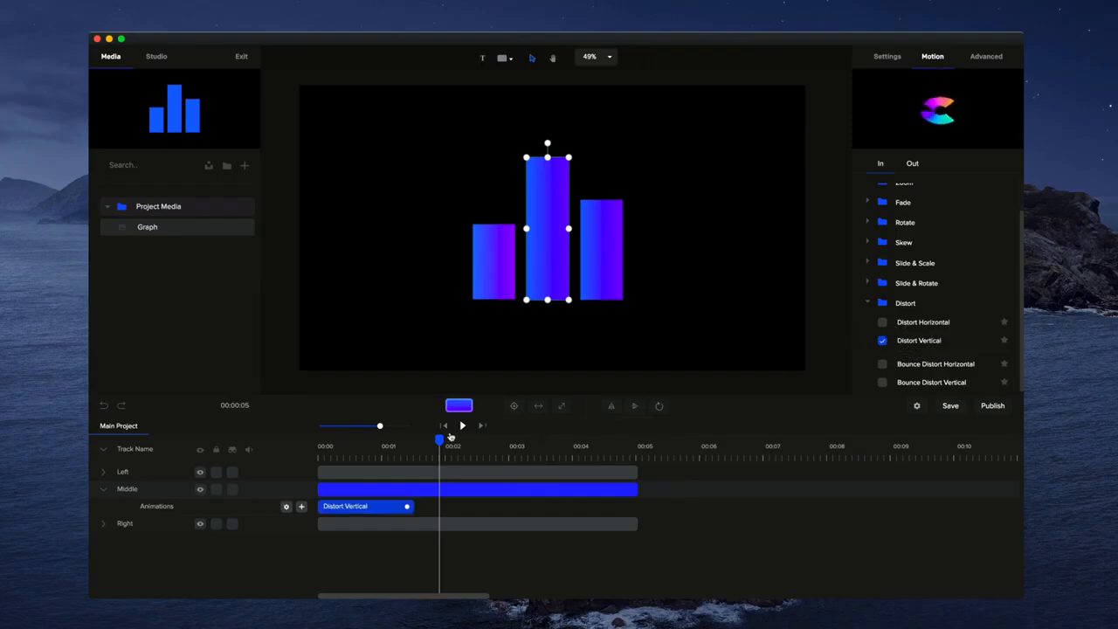
- Play the animation from the start to preview the Distort Vertical effect
{"action": "left_click_drag", "start_coordinate": [440, 441], "coordinate": [315, 444]}
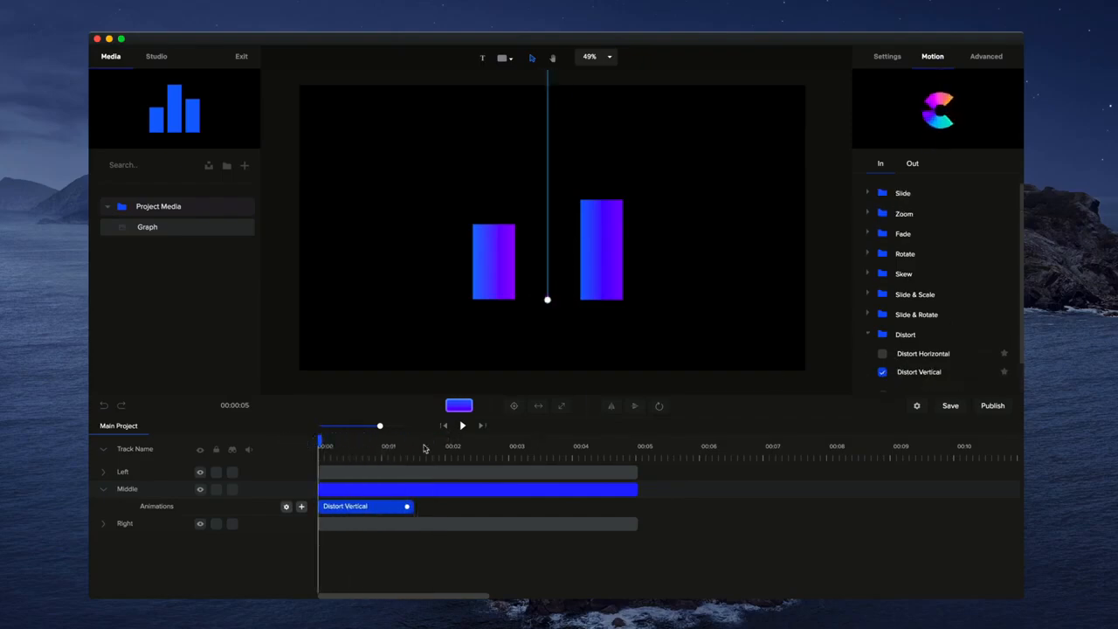
{"action": "left_click", "coordinate": [463, 426]}
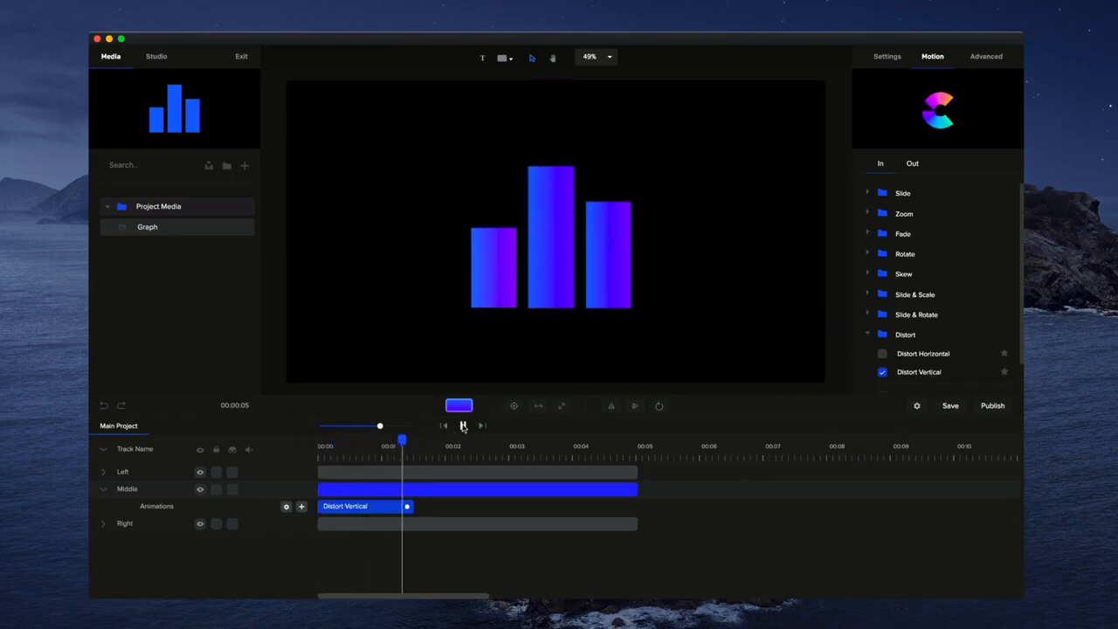
- Shorten the middle bar's Distort Vertical animation to about 0.6 seconds and preview it
{"action": "left_click", "coordinate": [424, 496]}
{"action": "left_click_drag", "start_coordinate": [407, 506], "coordinate": [364, 506]}
{"action": "left_click", "coordinate": [463, 427]}
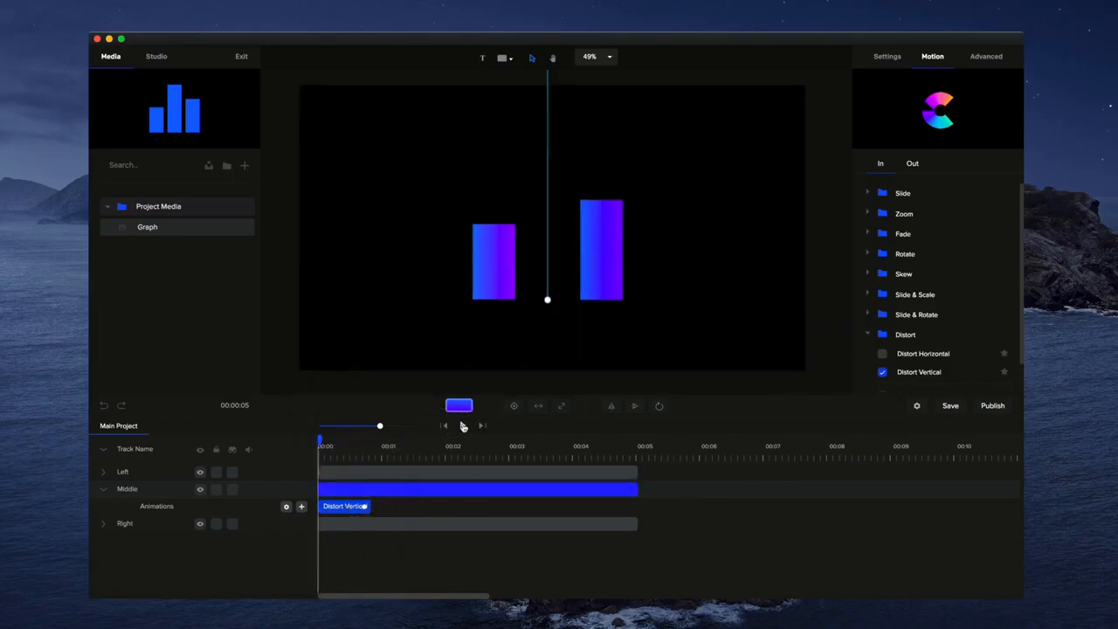
- Select the right bar and add a Distort Vertical in-animation to it
{"action": "left_click", "coordinate": [332, 477]}
{"action": "scroll", "coordinate": [911, 357], "scroll_direction": "down", "scroll_amount": 2}
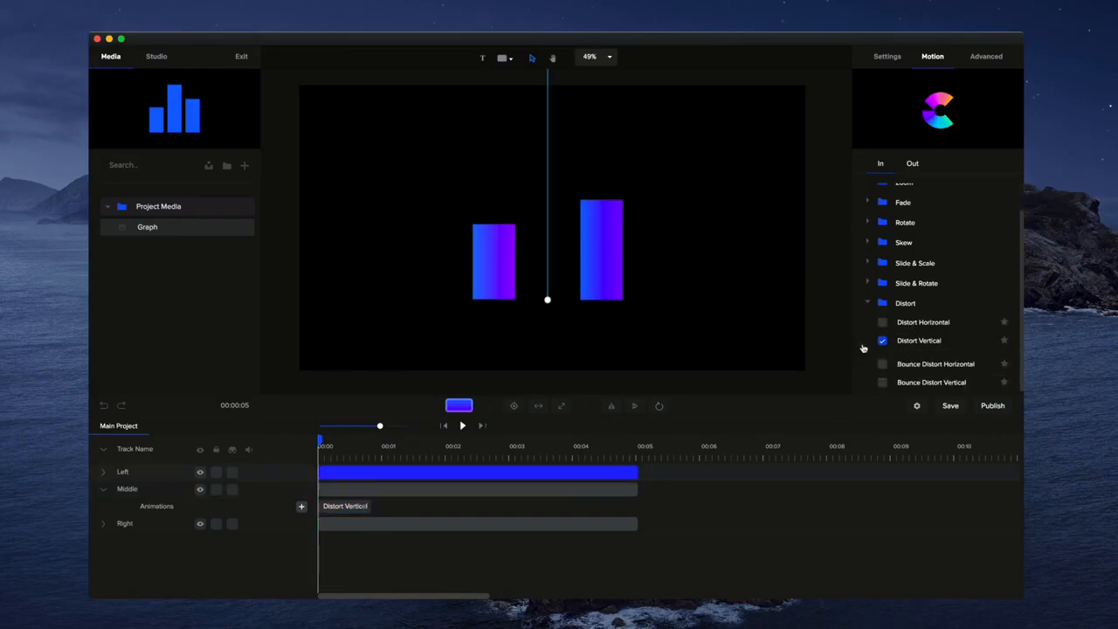
{"action": "left_click", "coordinate": [376, 523]}
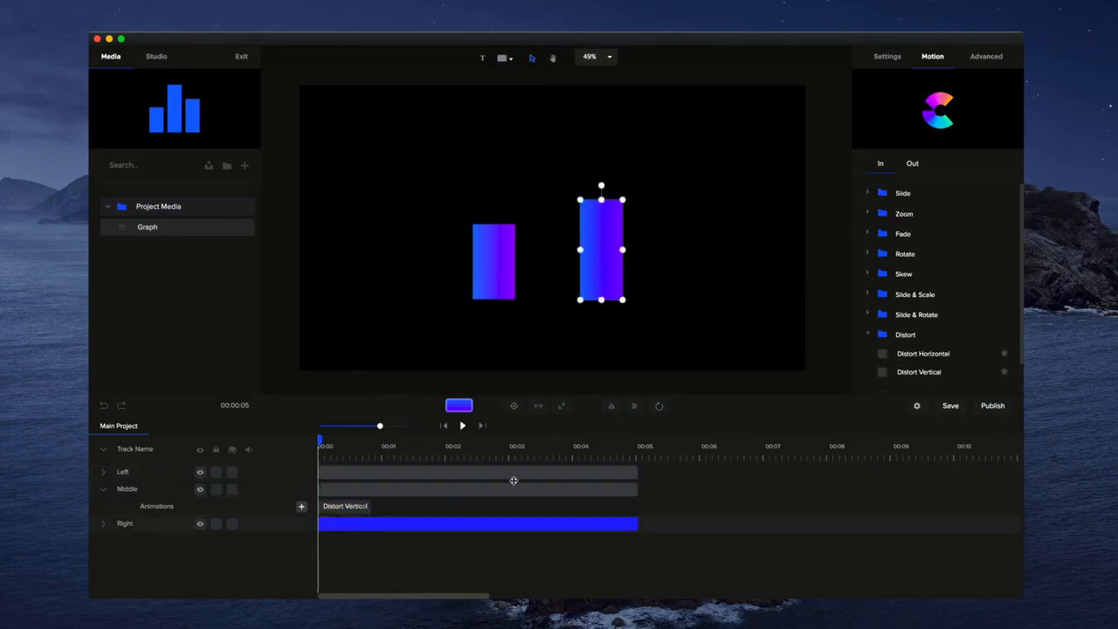
{"action": "scroll", "coordinate": [961, 349], "scroll_direction": "up", "scroll_amount": 2}
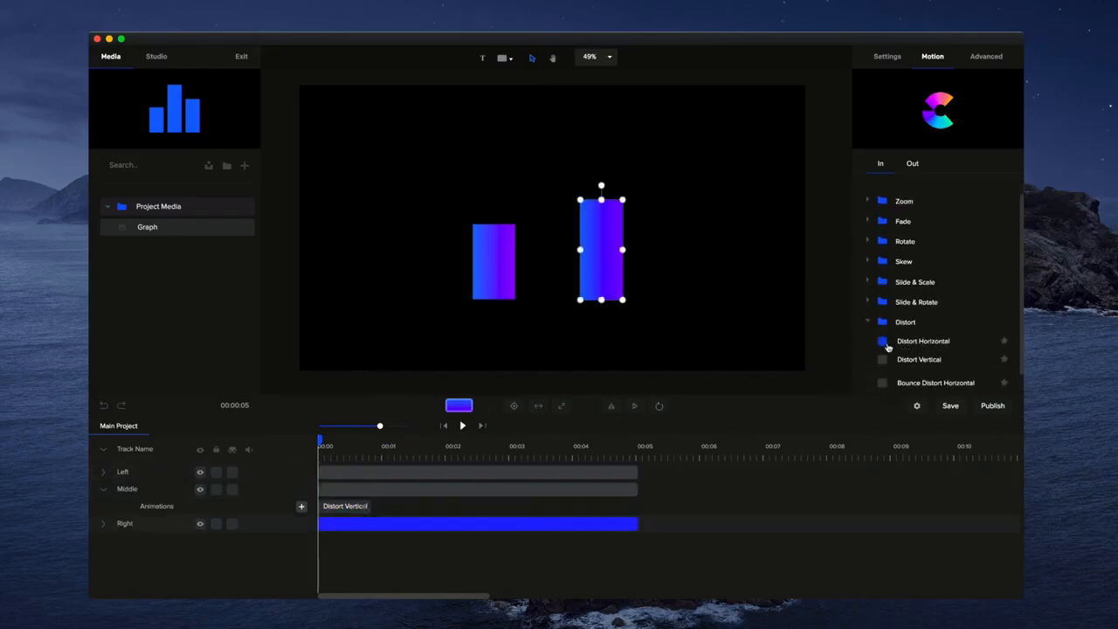
{"action": "left_click", "coordinate": [884, 341]}
{"action": "left_click", "coordinate": [883, 360]}
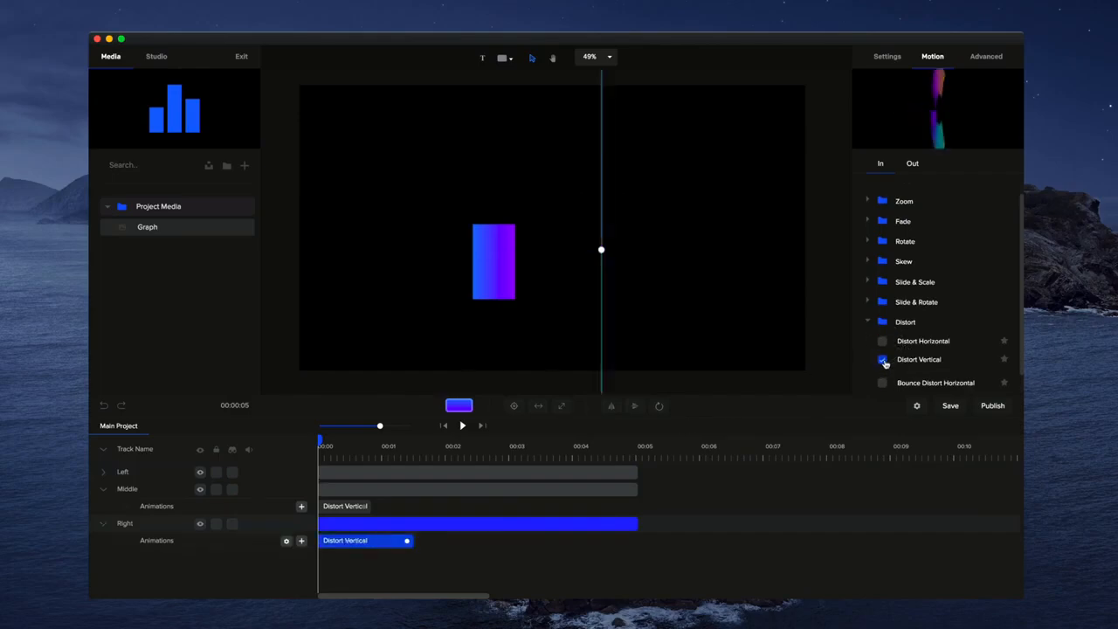
- Select the left bar and add a Distort Horizontal in-animation to it
{"action": "left_click", "coordinate": [424, 471]}
{"action": "left_click", "coordinate": [429, 470]}
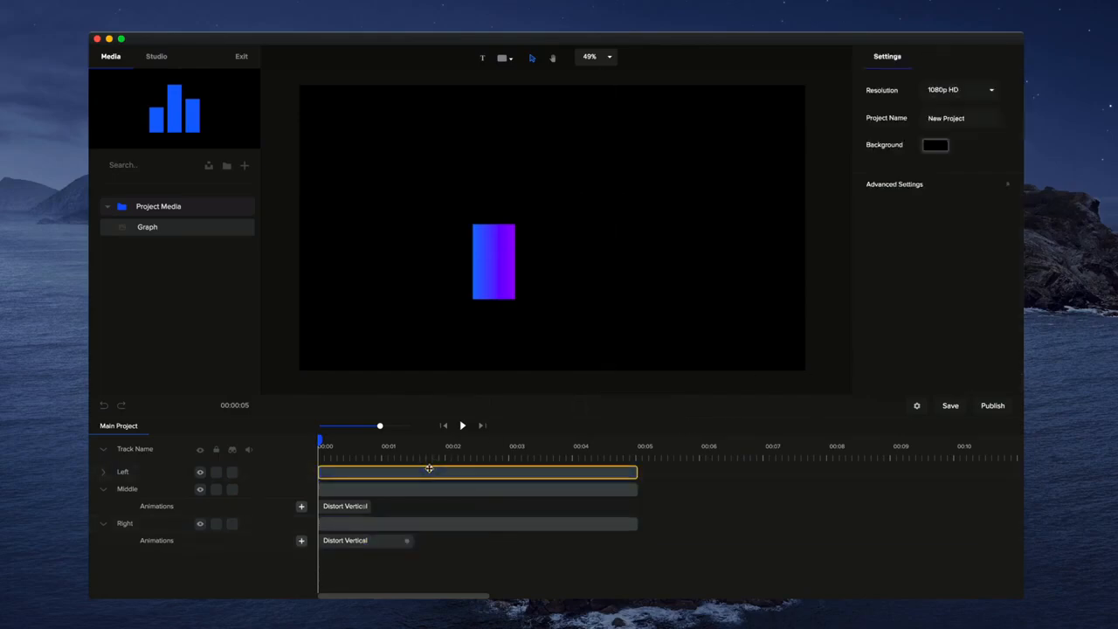
{"action": "left_click", "coordinate": [429, 470]}
{"action": "left_click", "coordinate": [932, 55]}
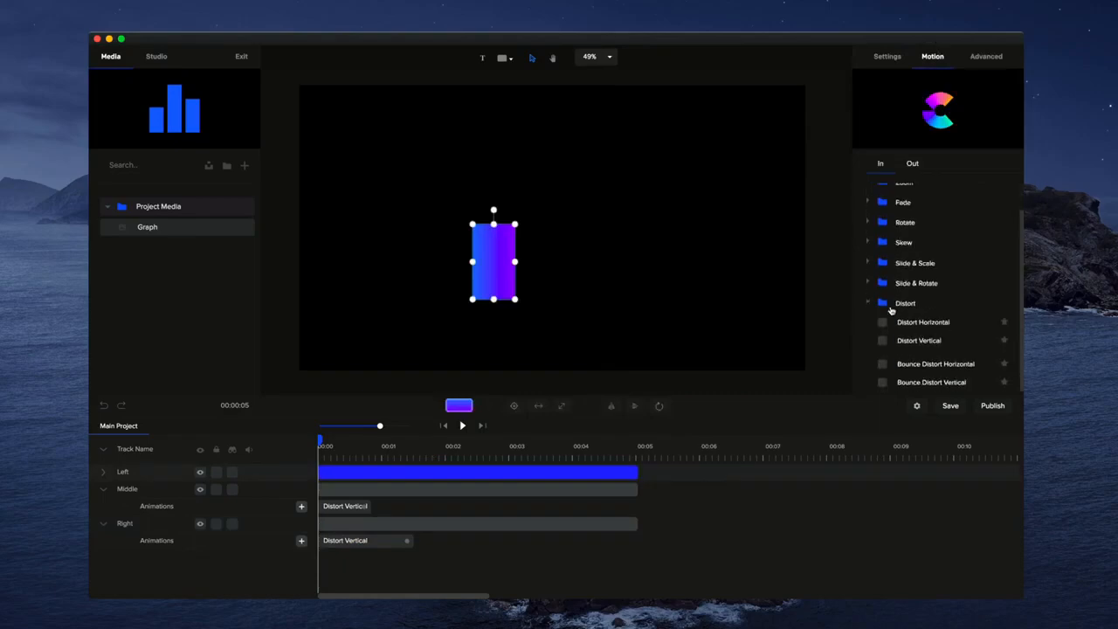
{"action": "left_click", "coordinate": [884, 323]}
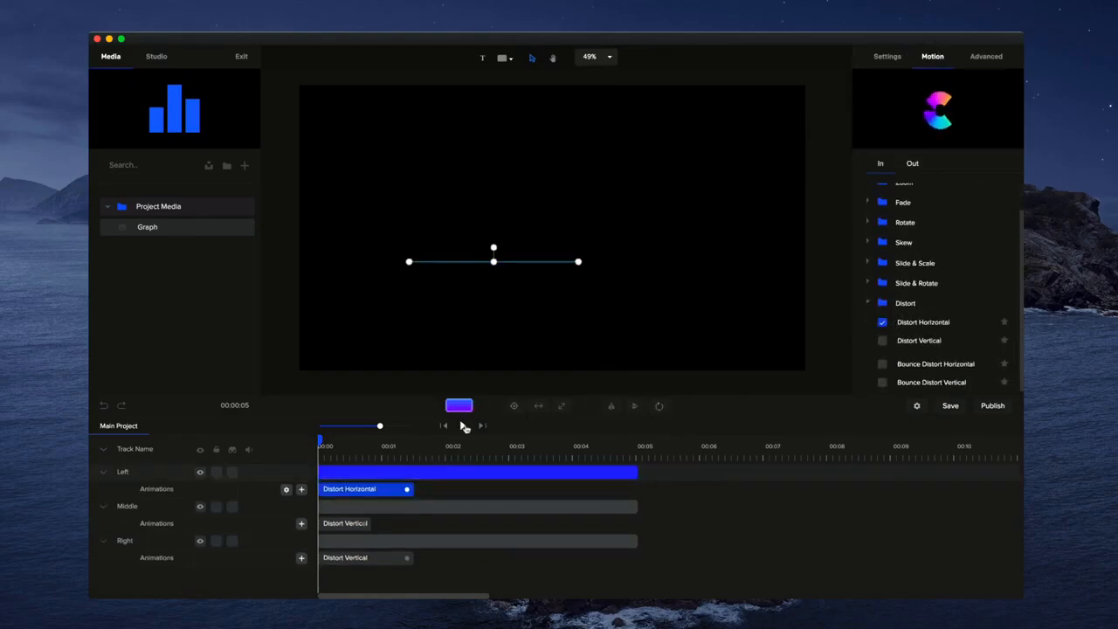
- Shorten the left bar's Distort Horizontal and the right bar's Distort Vertical animations to about 0.7 seconds
{"action": "left_click_drag", "start_coordinate": [408, 490], "coordinate": [366, 491]}
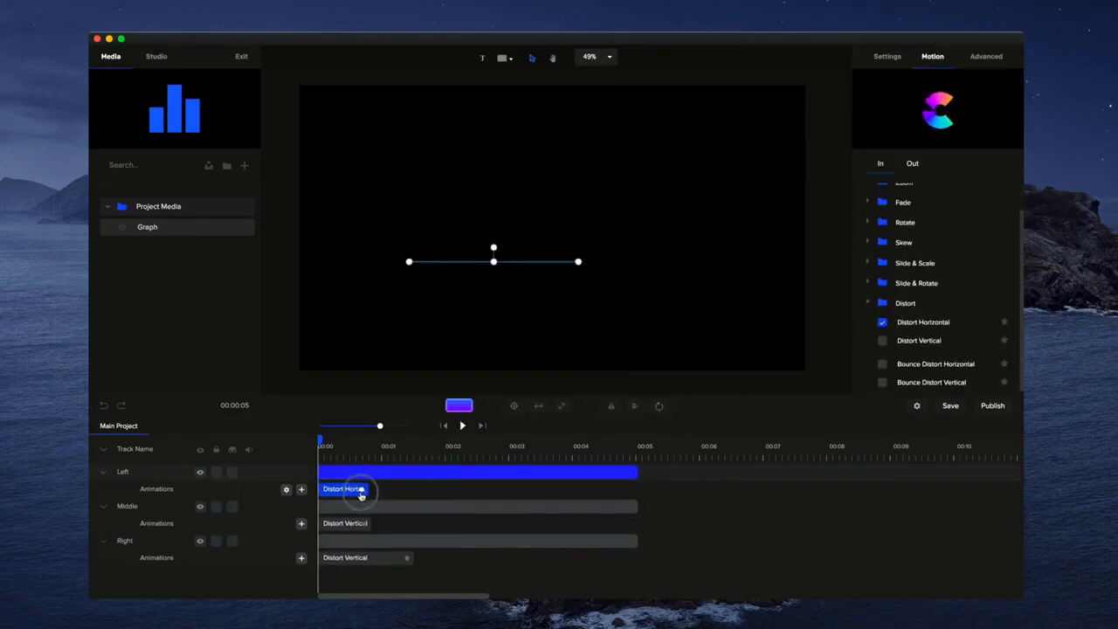
{"action": "left_click", "coordinate": [407, 557]}
{"action": "left_click_drag", "start_coordinate": [407, 558], "coordinate": [367, 559]}
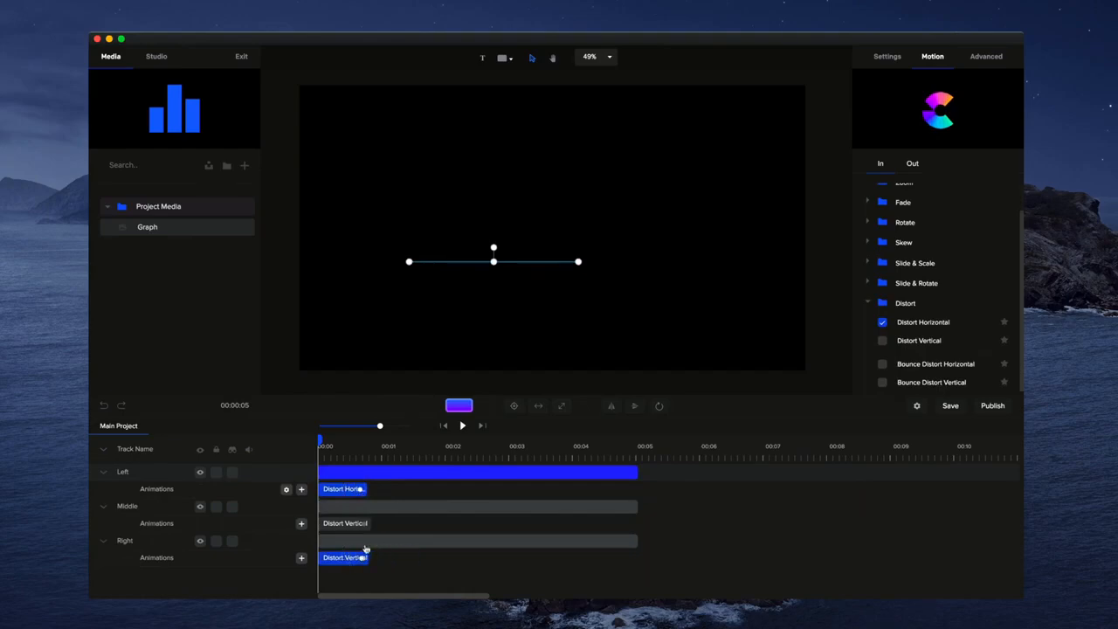
- Play the animation to preview the three bar effects
{"action": "left_click", "coordinate": [463, 426]}
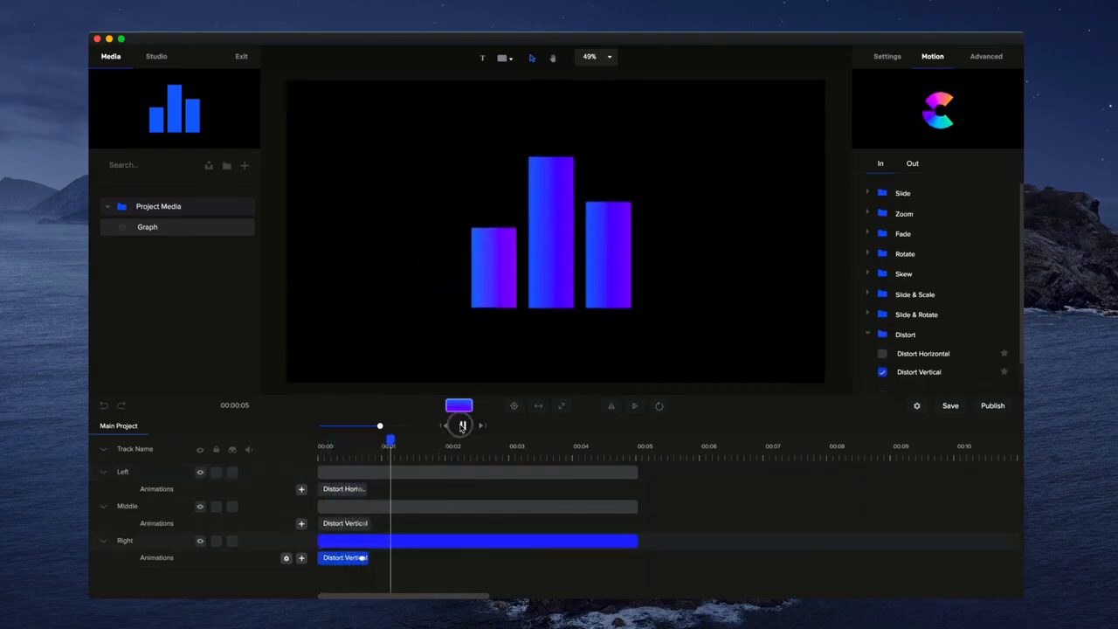
{"action": "left_click", "coordinate": [462, 425]}
- Stagger the bars by shifting the middle bar's clip slightly later and the right bar's clip a bit later still
{"action": "left_click_drag", "start_coordinate": [319, 506], "coordinate": [330, 507]}
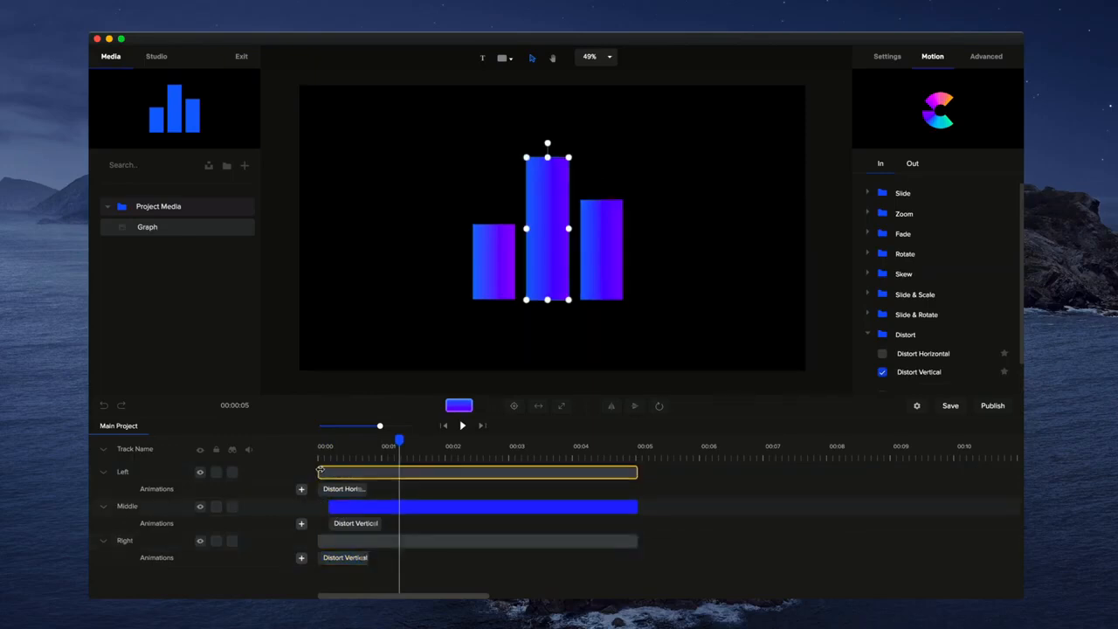
{"action": "left_click", "coordinate": [320, 472]}
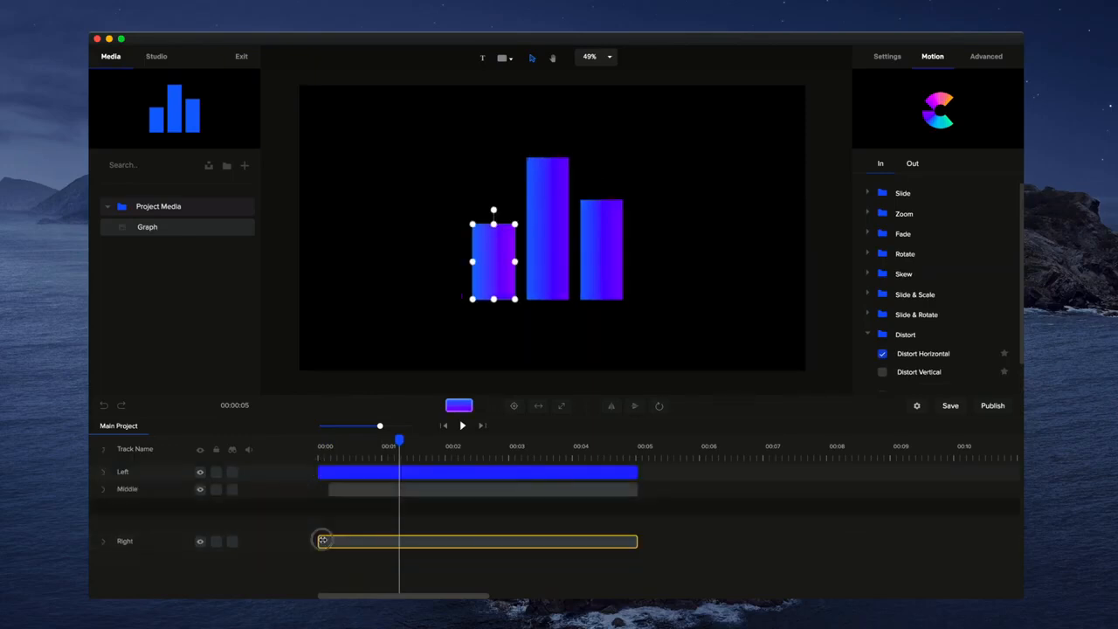
{"action": "left_click_drag", "start_coordinate": [321, 541], "coordinate": [337, 540]}
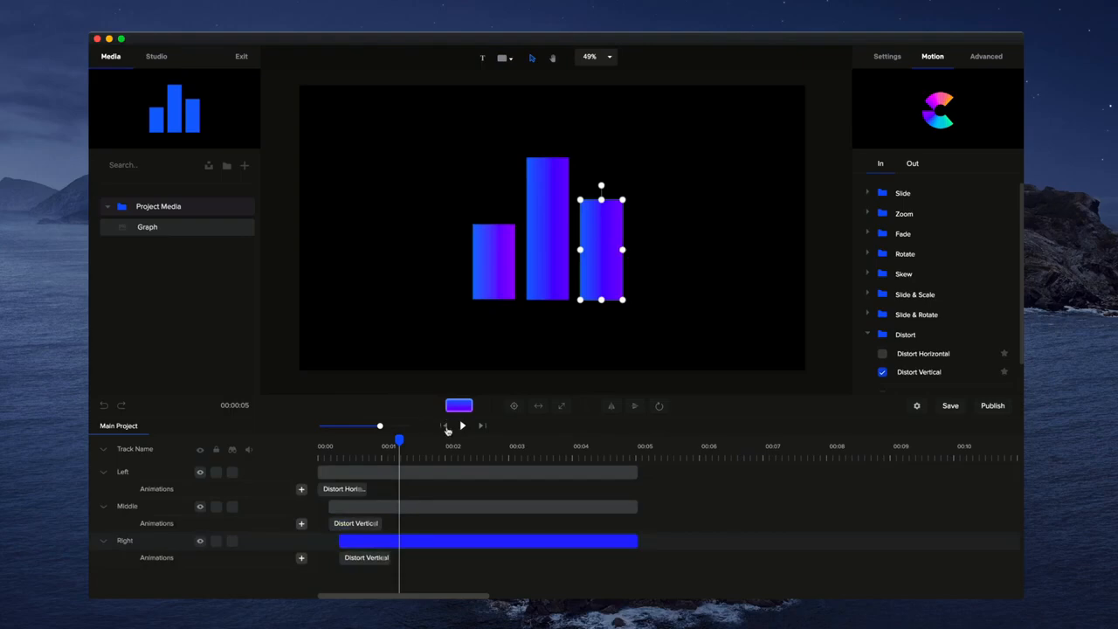
- Replay the animation from the start to preview the staggered bar entrances
{"action": "left_click", "coordinate": [445, 426]}
{"action": "left_click", "coordinate": [461, 425]}
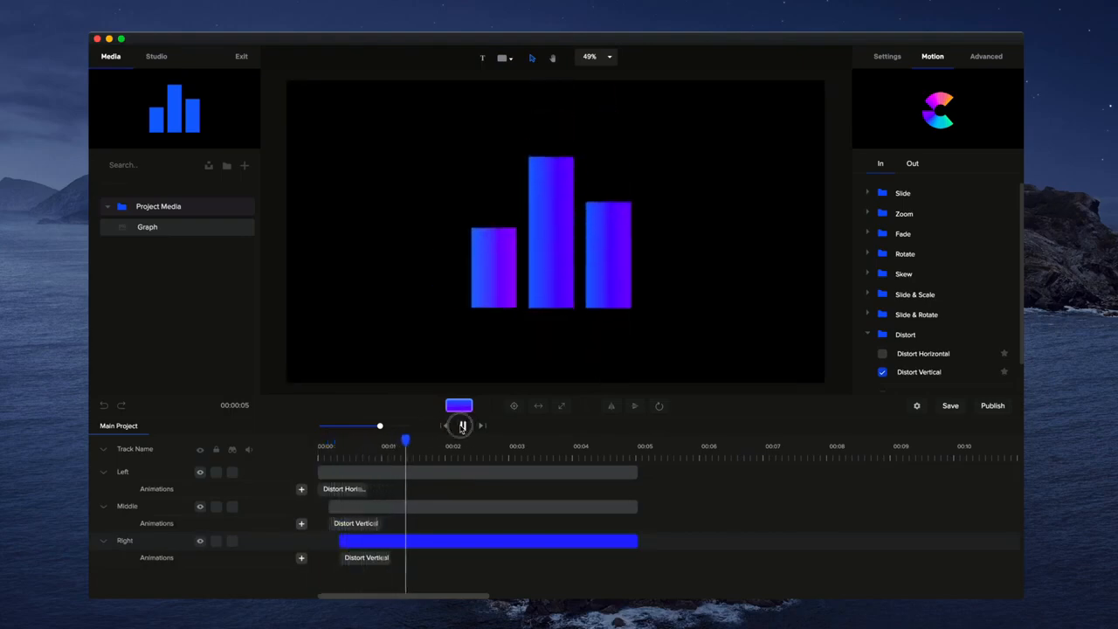
{"action": "left_click", "coordinate": [461, 426]}
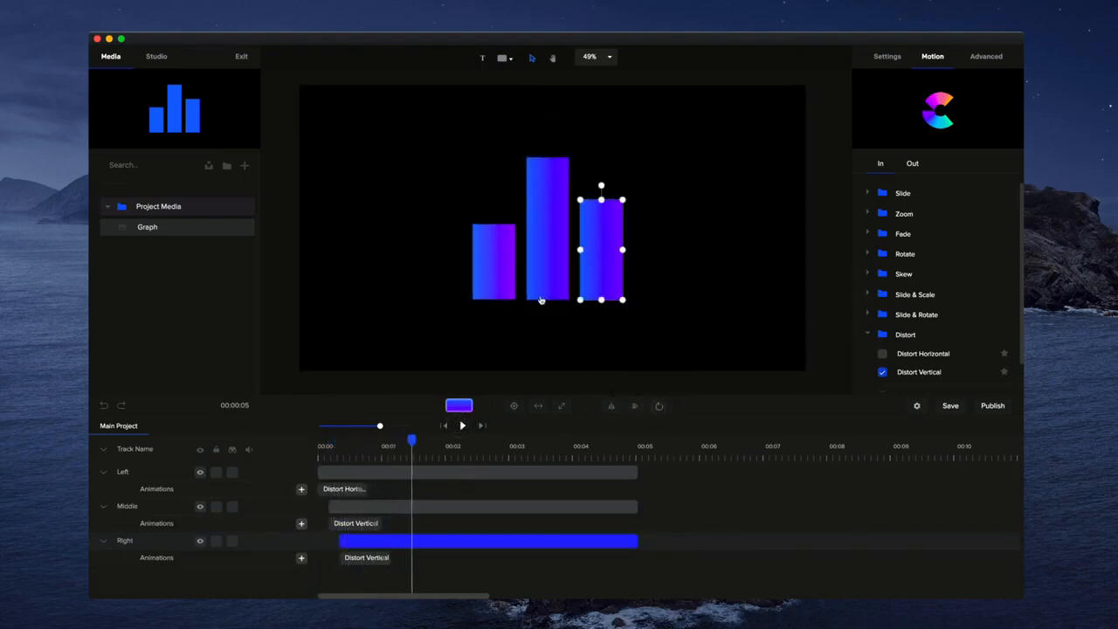
{"action": "left_click", "coordinate": [508, 281]}
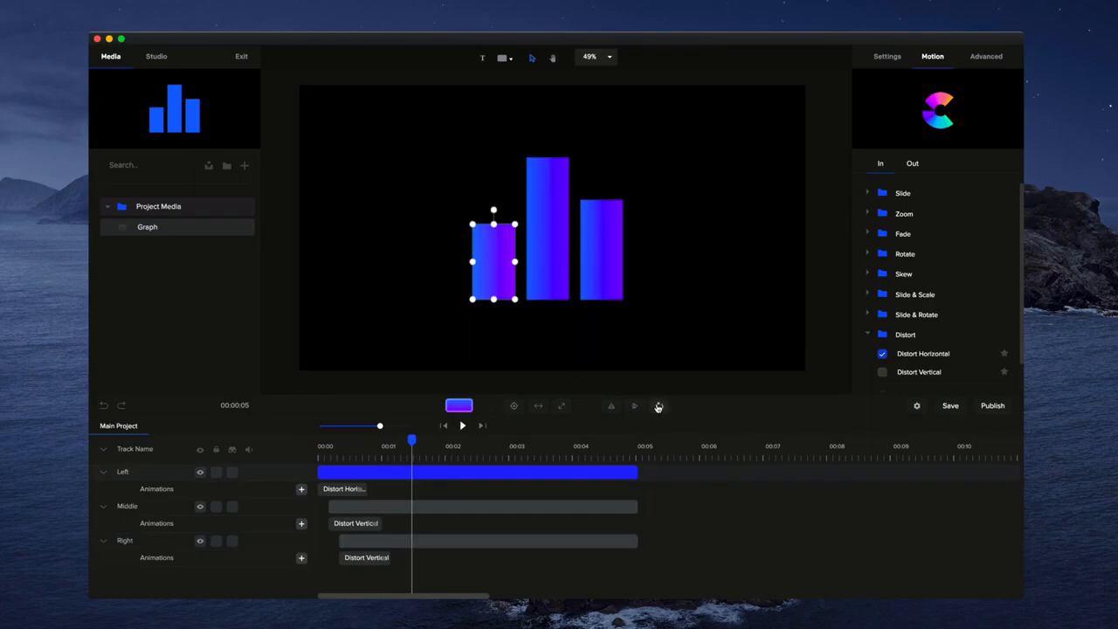
{"action": "left_click", "coordinate": [446, 426]}
{"action": "left_click", "coordinate": [459, 425]}
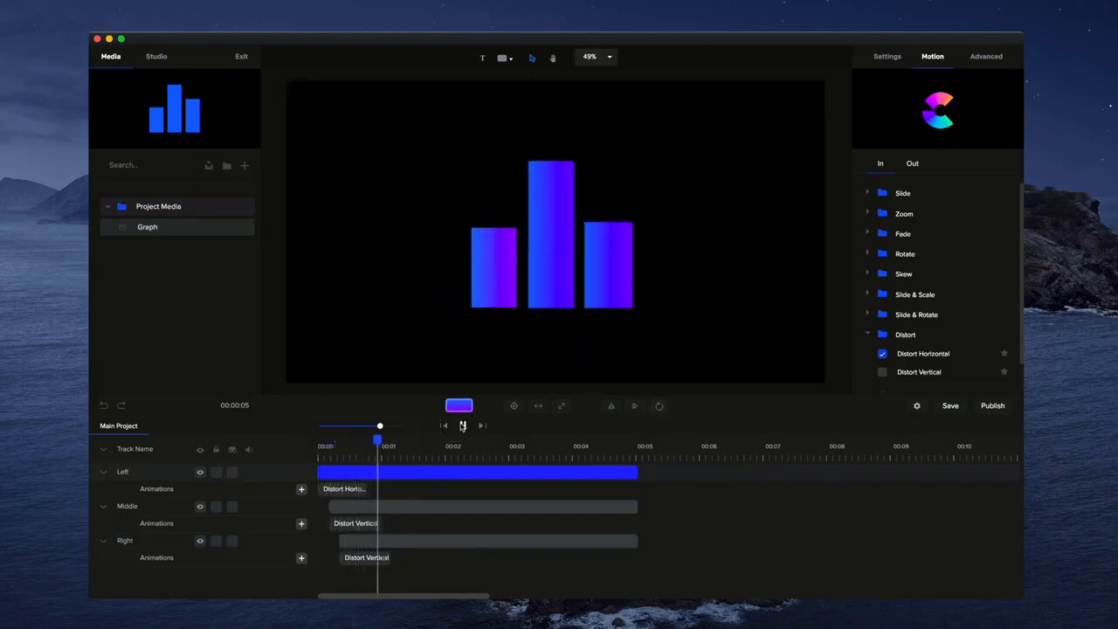
{"action": "left_click", "coordinate": [462, 426]}
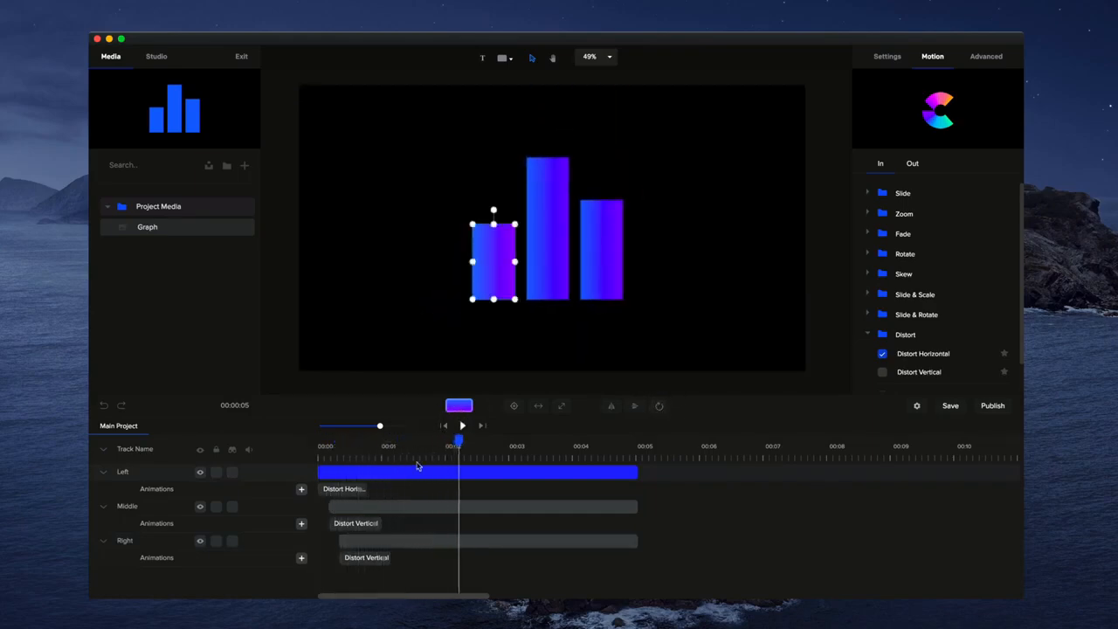
- Delete the Distort animations from the left, middle and right bars
{"action": "right_click", "coordinate": [345, 489]}
{"action": "left_click", "coordinate": [393, 530]}
{"action": "right_click", "coordinate": [362, 525]}
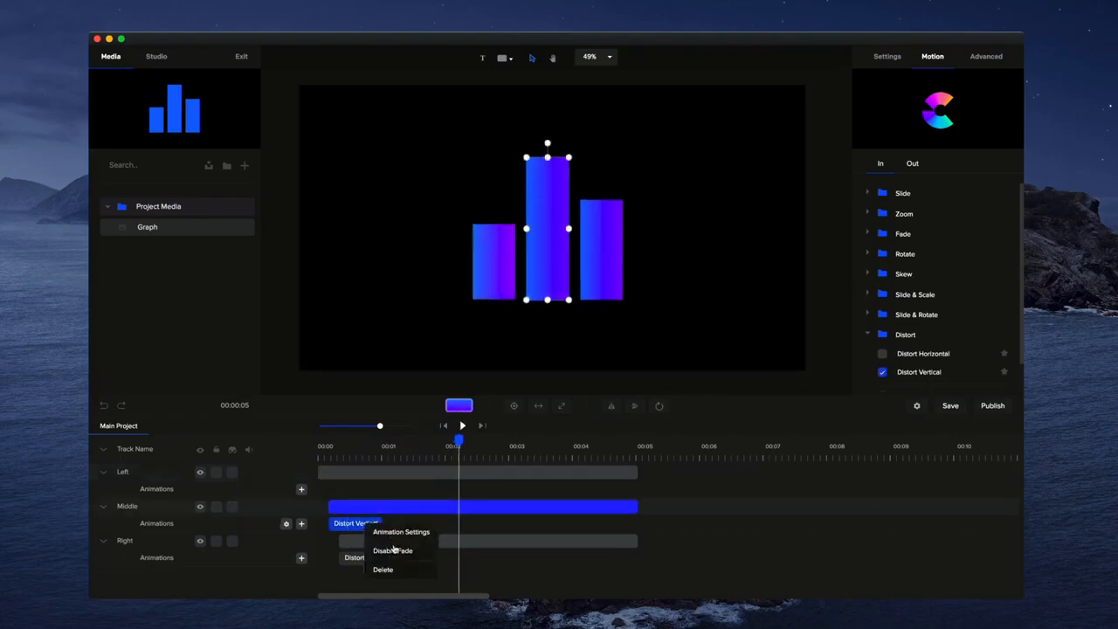
{"action": "left_click", "coordinate": [385, 569]}
{"action": "right_click", "coordinate": [356, 558]}
{"action": "left_click", "coordinate": [374, 544]}
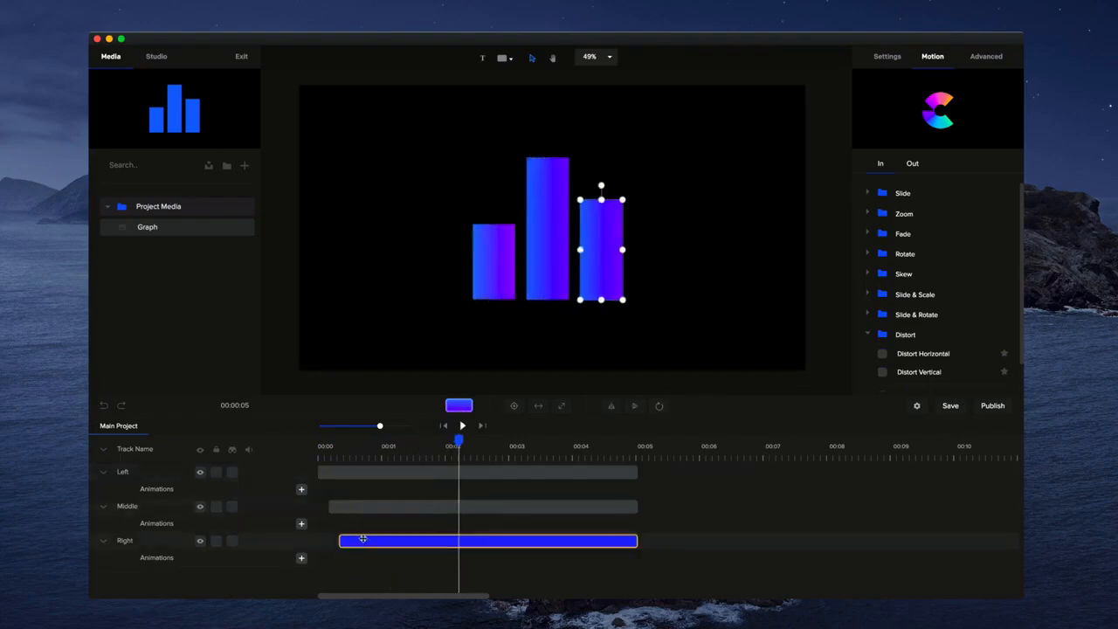
- Reorder the tracks so Right sits on top and Left at the bottom, and return to the start
{"action": "left_click", "coordinate": [103, 450]}
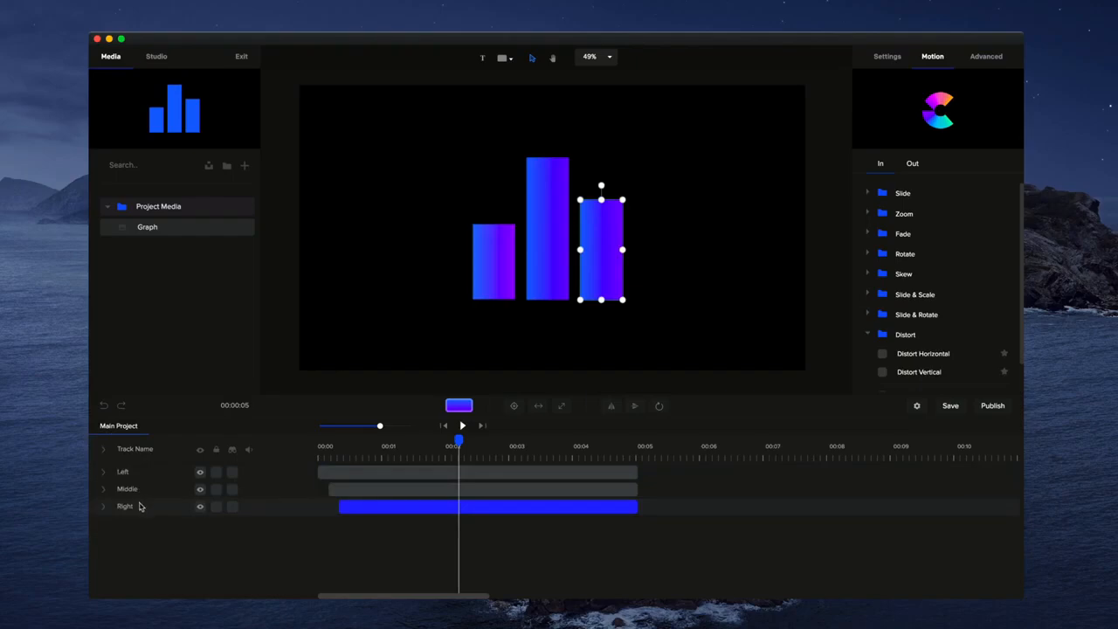
{"action": "mouse_move", "coordinate": [140, 507]}
{"action": "left_mouse_down"}
{"action": "mouse_move", "coordinate": [137, 472]}
{"action": "mouse_move", "coordinate": [143, 488]}
{"action": "left_mouse_up"}
{"action": "left_click", "coordinate": [444, 426]}
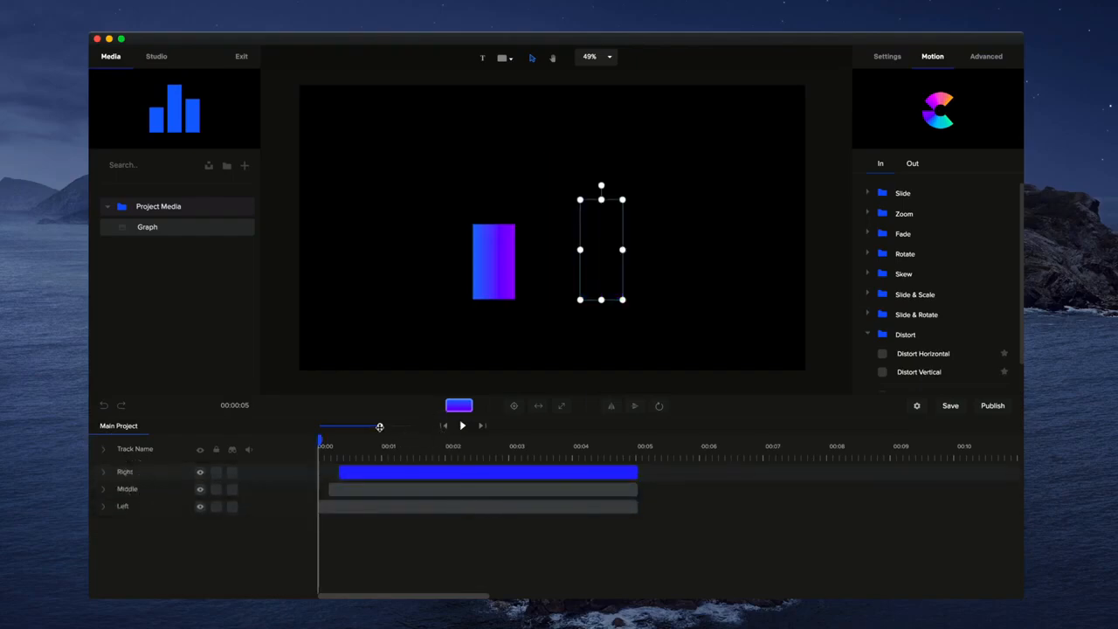
- Add a Custom in-animation with Scale enabled to the left bar and shorten it to about 0.85 seconds
{"action": "left_click_drag", "start_coordinate": [379, 427], "coordinate": [396, 427]}
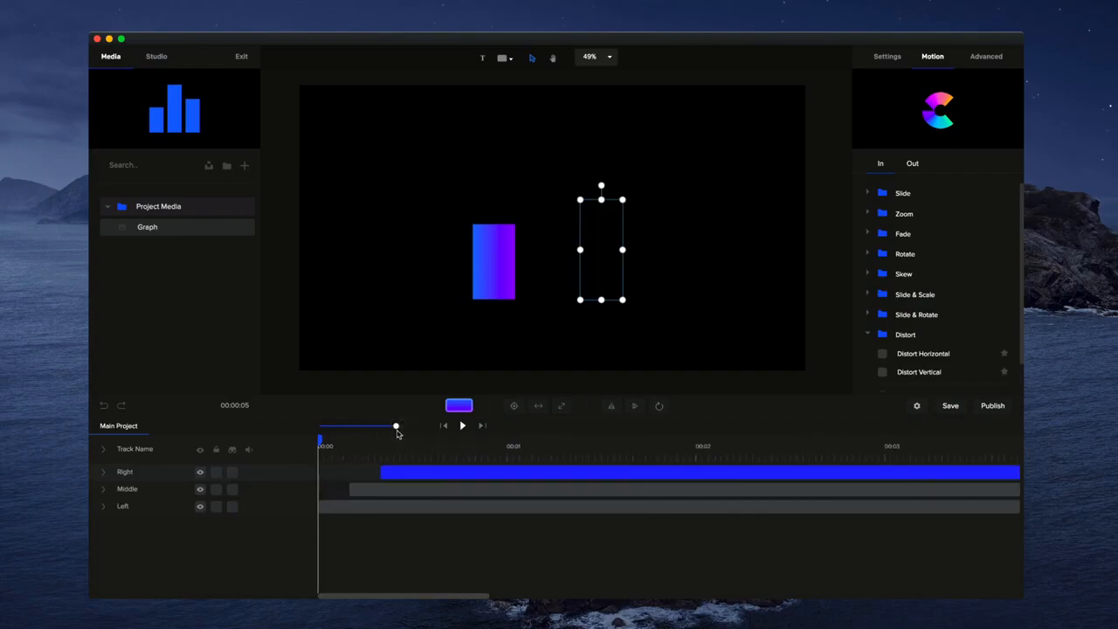
{"action": "left_click", "coordinate": [101, 507]}
{"action": "left_click", "coordinate": [478, 277]}
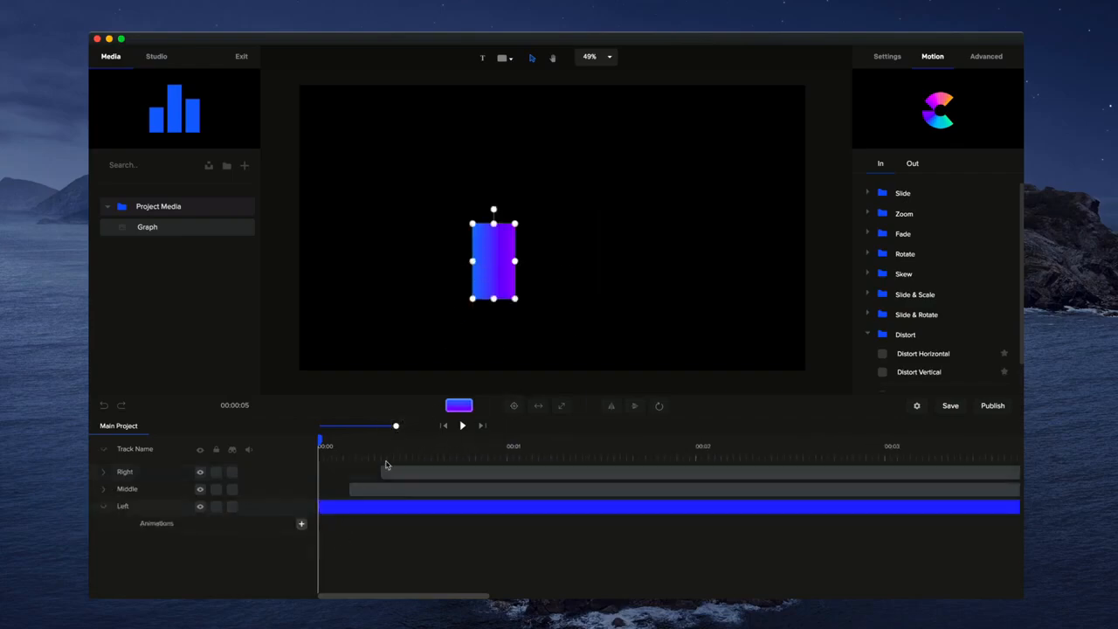
{"action": "left_click", "coordinate": [302, 524]}
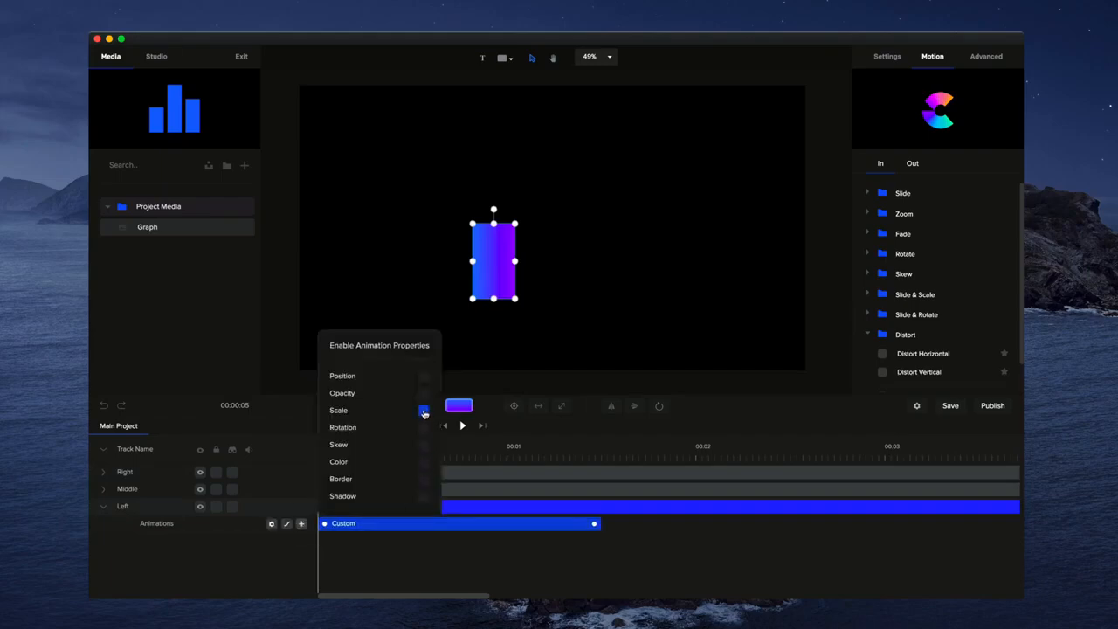
{"action": "left_click_drag", "start_coordinate": [595, 523], "coordinate": [481, 523]}
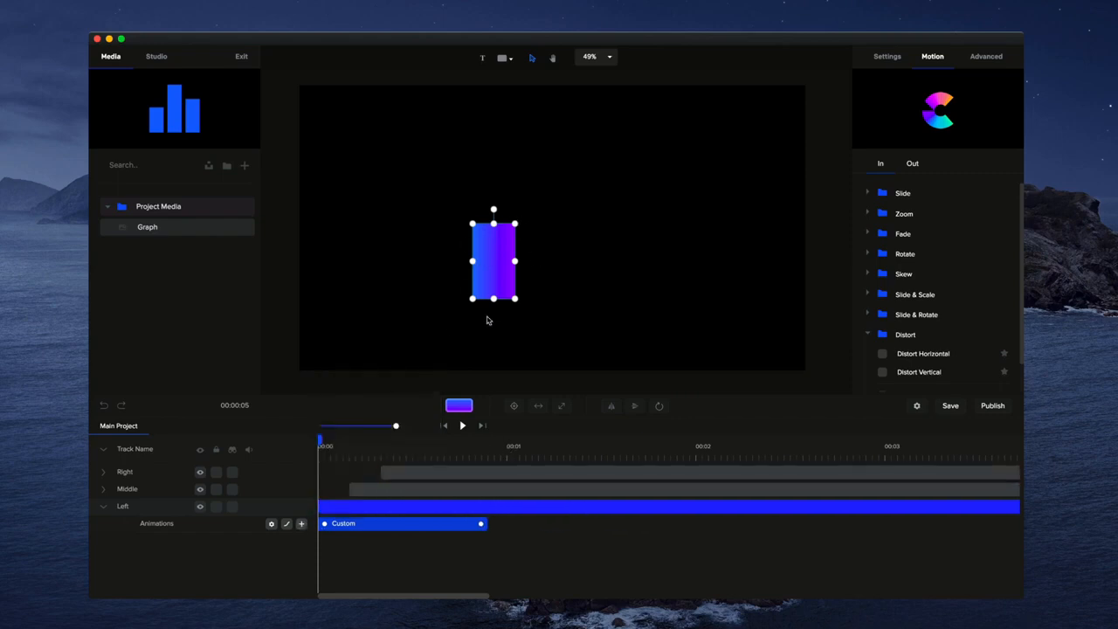
- Unlink the left bar's scale and reduce its Scale Y at the animation start so it grows upward
{"action": "left_click", "coordinate": [886, 58]}
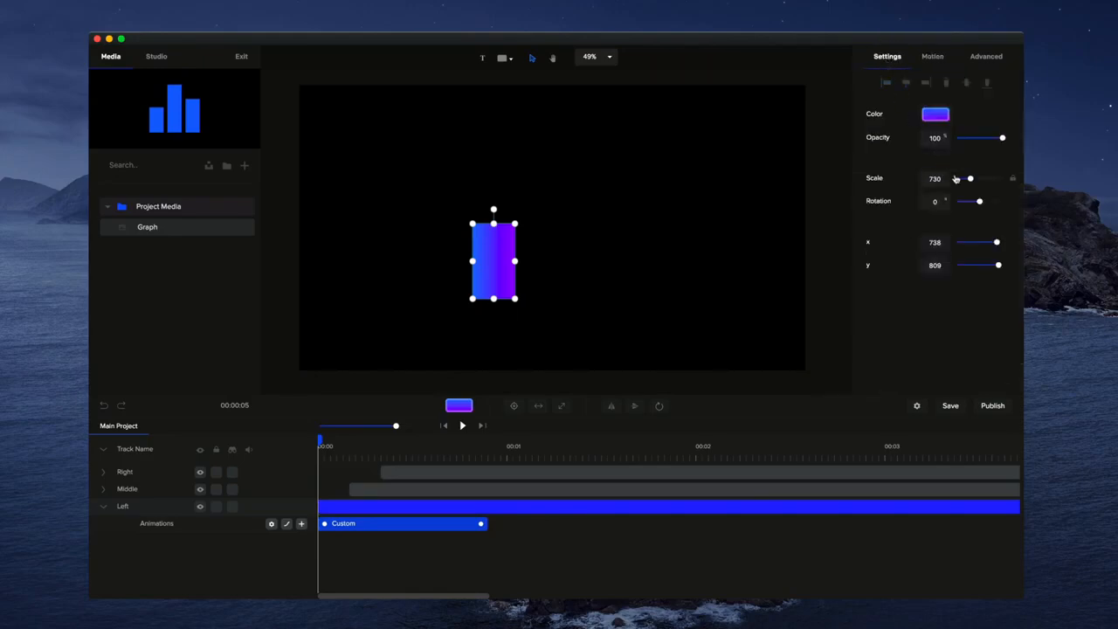
{"action": "left_click", "coordinate": [1014, 179]}
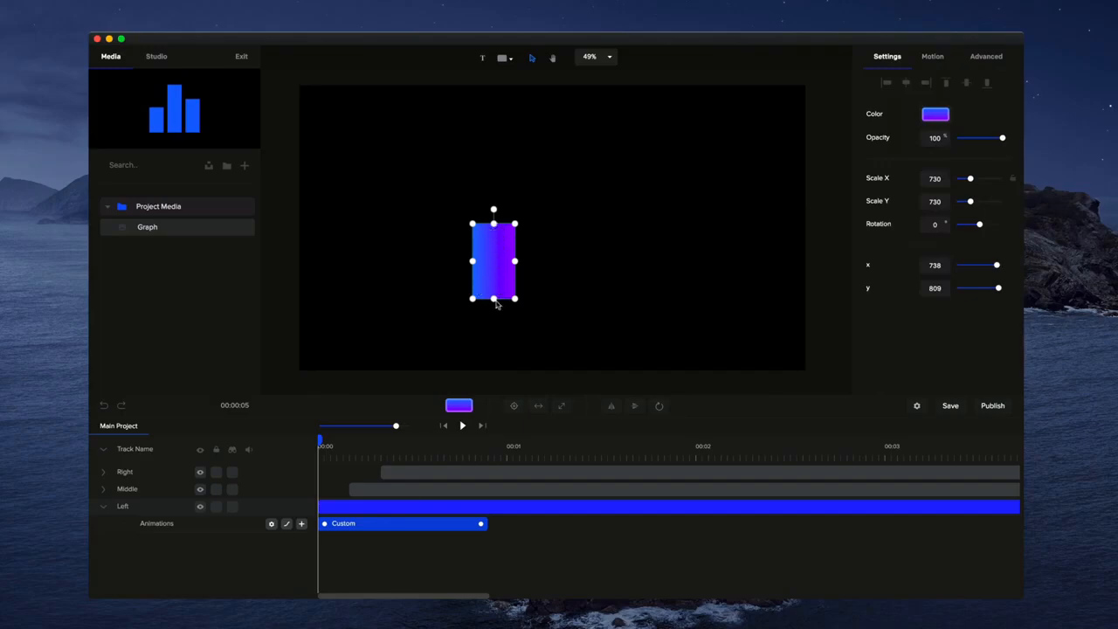
{"action": "mouse_move", "coordinate": [496, 223]}
{"action": "left_mouse_down"}
{"action": "mouse_move", "coordinate": [495, 271]}
{"action": "mouse_move", "coordinate": [495, 230]}
{"action": "left_mouse_up"}
{"action": "left_click_drag", "start_coordinate": [969, 202], "coordinate": [959, 203]}
{"action": "left_click", "coordinate": [685, 259]}
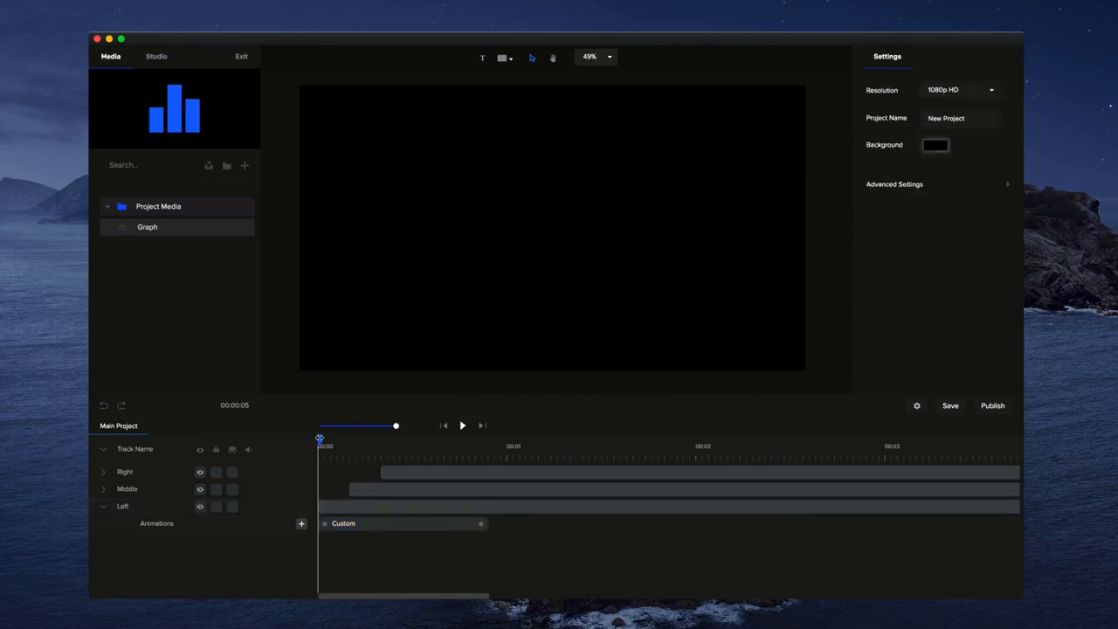
- Add a Custom Scale animation about 0.9 seconds long to the middle bar and collapse its height at its start
{"action": "left_click_drag", "start_coordinate": [320, 437], "coordinate": [493, 440]}
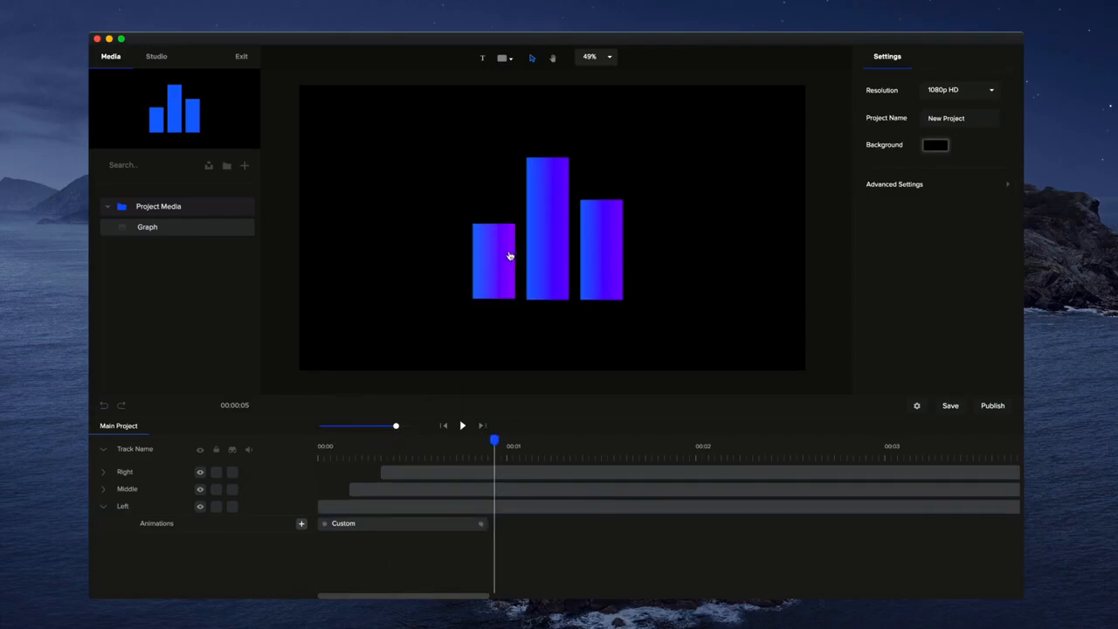
{"action": "left_click_drag", "start_coordinate": [486, 437], "coordinate": [350, 453]}
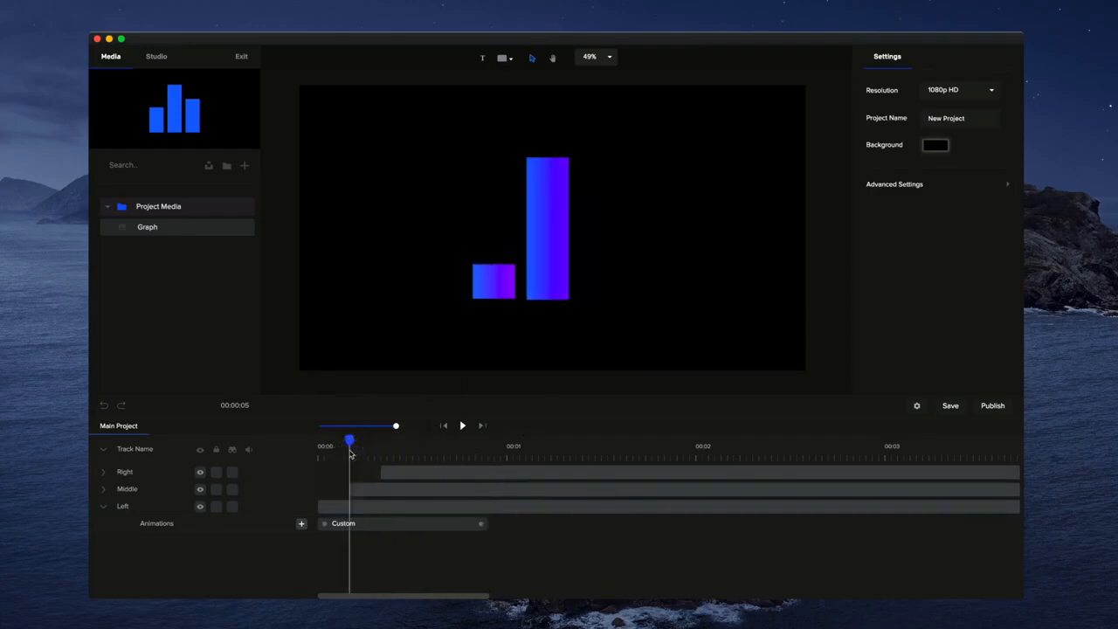
{"action": "left_click", "coordinate": [550, 239]}
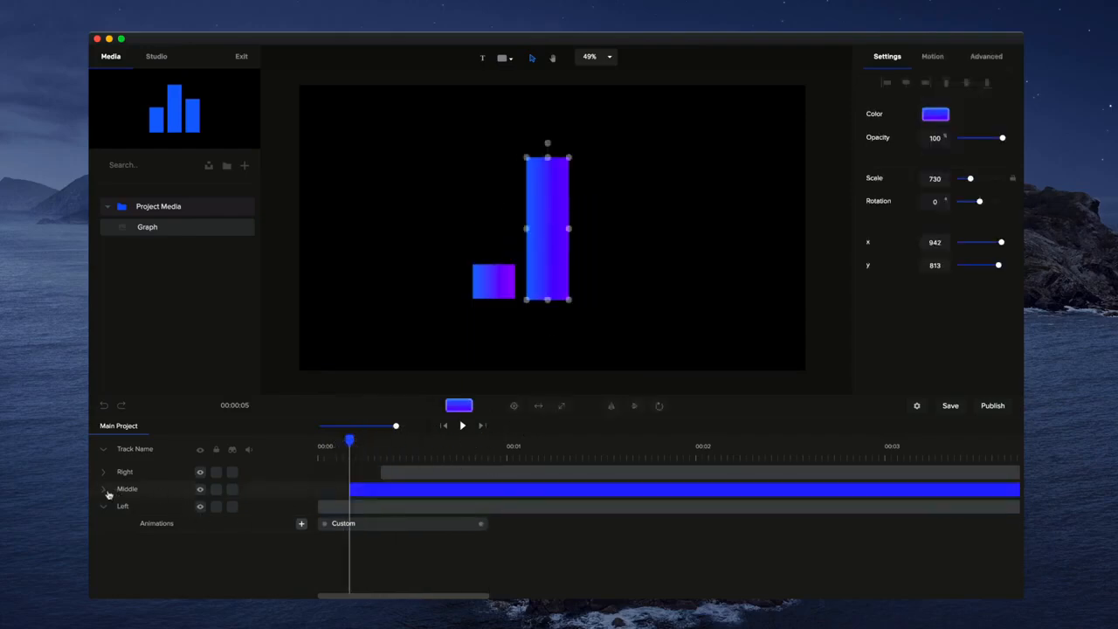
{"action": "left_click", "coordinate": [105, 490]}
{"action": "left_click", "coordinate": [301, 506]}
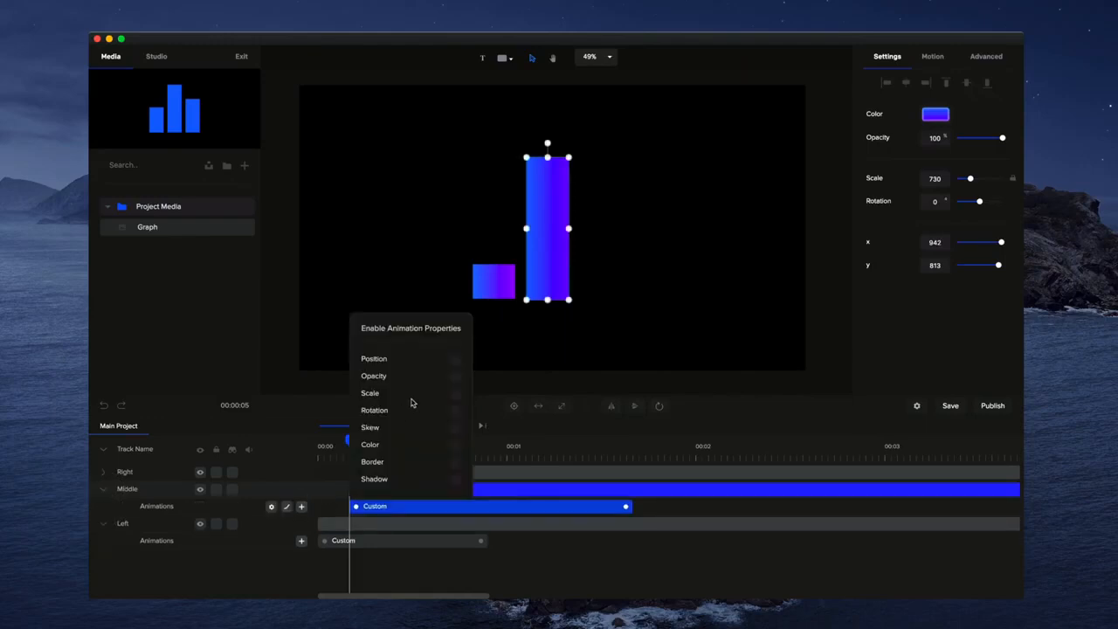
{"action": "left_click", "coordinate": [455, 396]}
{"action": "left_click_drag", "start_coordinate": [625, 507], "coordinate": [525, 508]}
{"action": "left_click_drag", "start_coordinate": [548, 157], "coordinate": [547, 306]}
- Add a Custom Scale animation about 1 second long to the right bar and collapse its height at its start
{"action": "left_click_drag", "start_coordinate": [356, 448], "coordinate": [381, 427]}
{"action": "left_click", "coordinate": [597, 248]}
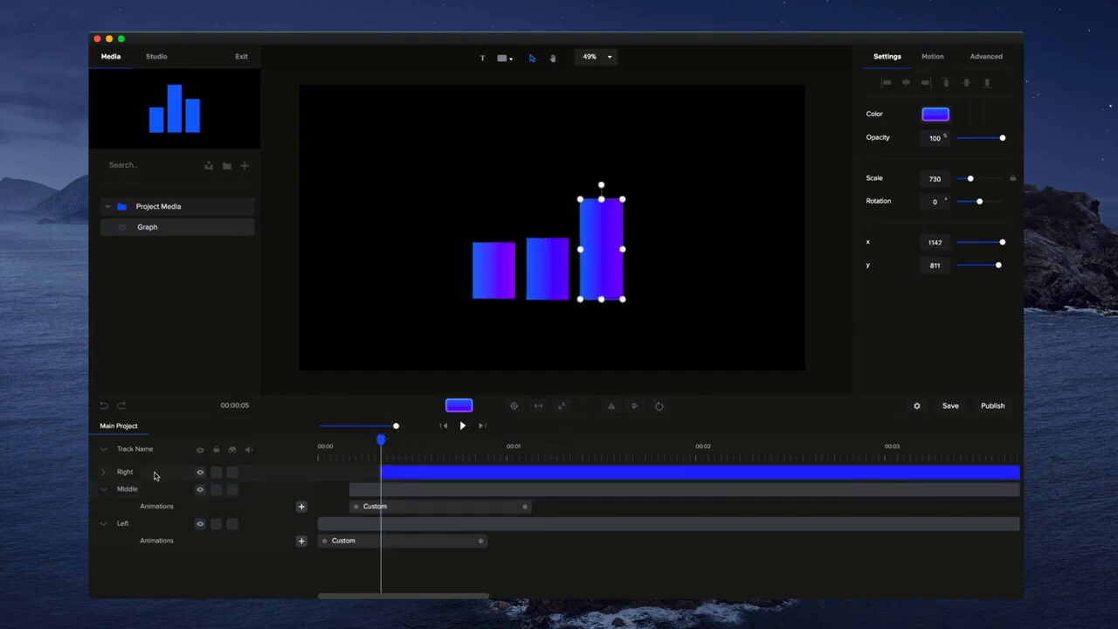
{"action": "left_click", "coordinate": [105, 472]}
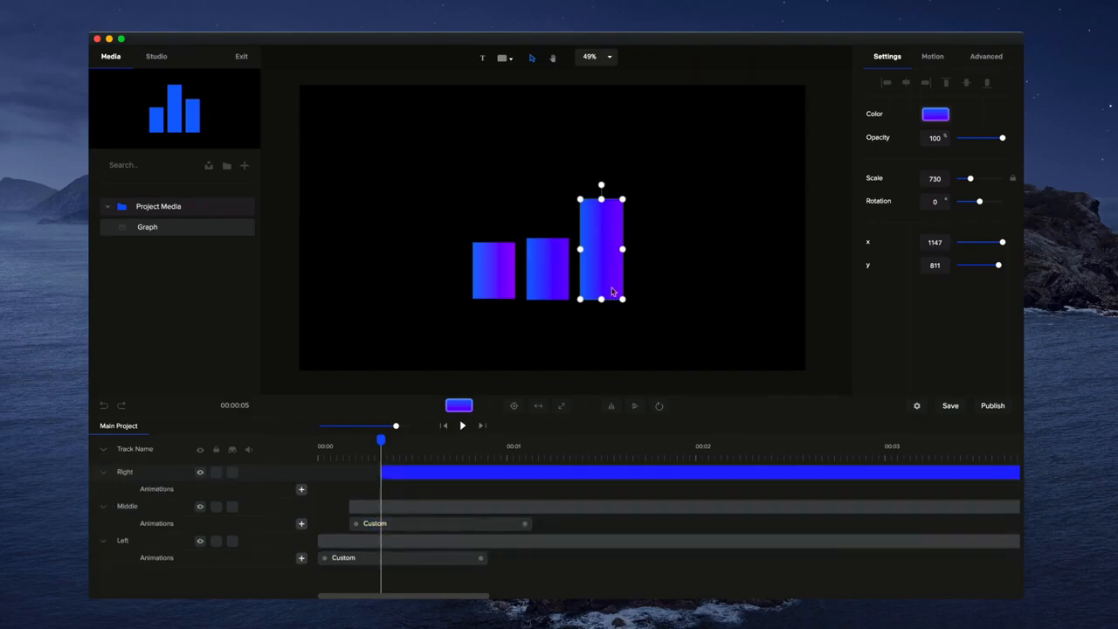
{"action": "left_click", "coordinate": [301, 489]}
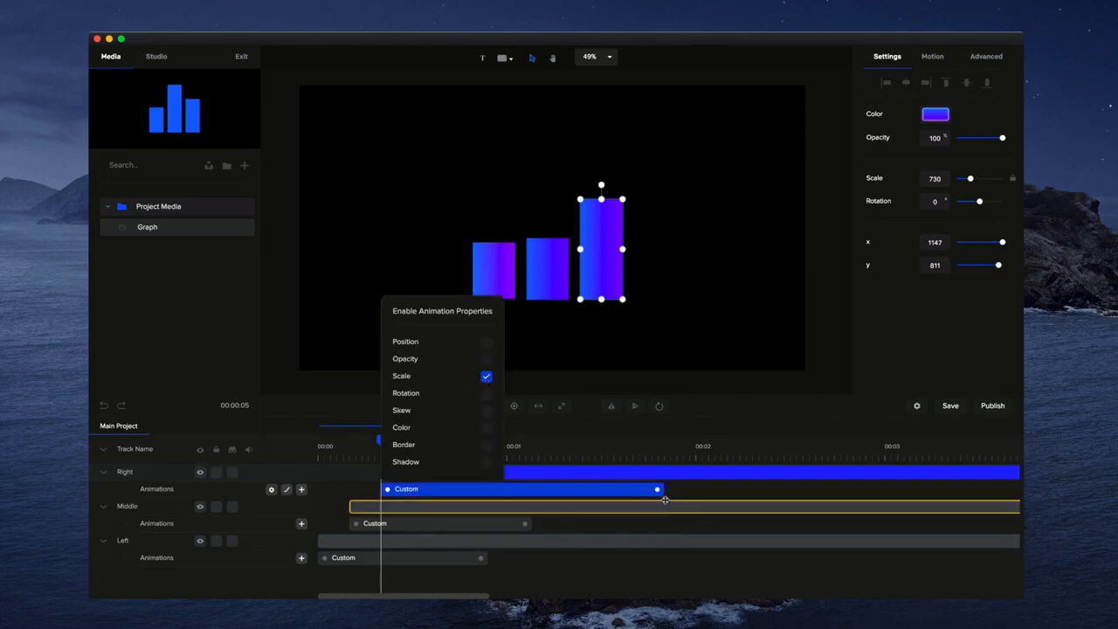
{"action": "left_click_drag", "start_coordinate": [657, 489], "coordinate": [568, 490]}
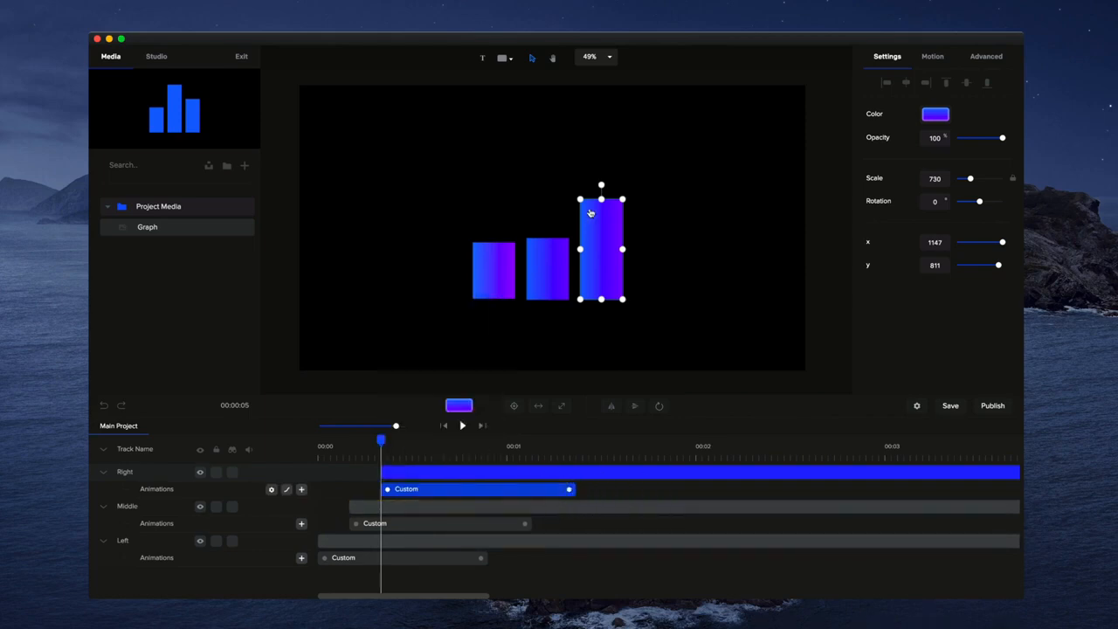
{"action": "left_click_drag", "start_coordinate": [602, 199], "coordinate": [602, 317]}
- Play the animation from the start to preview the growing bars
{"action": "left_click_drag", "start_coordinate": [381, 440], "coordinate": [279, 439]}
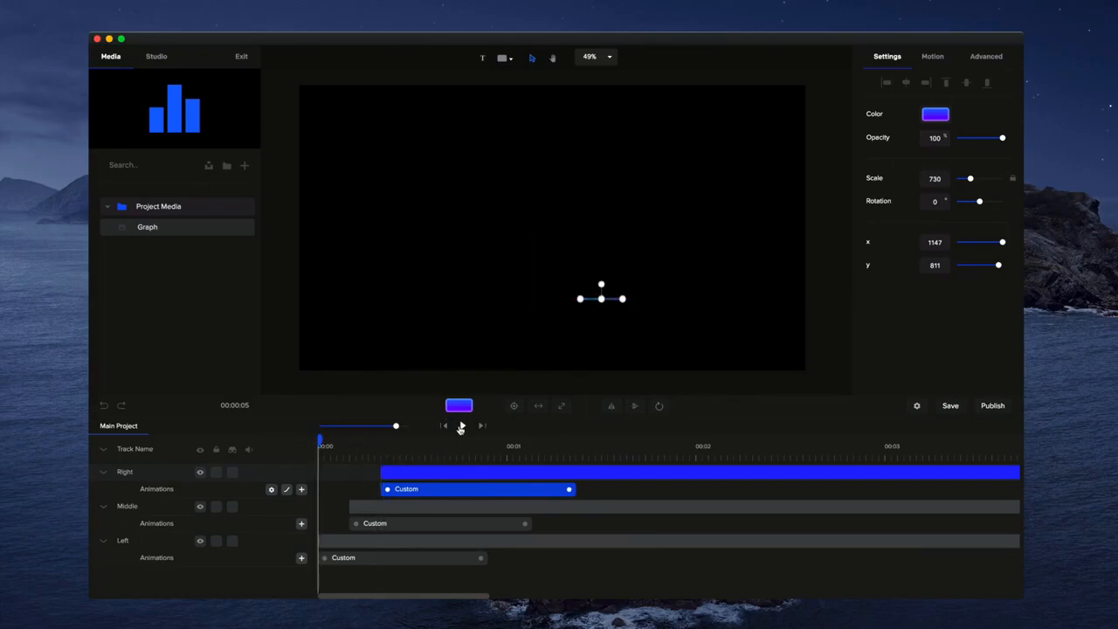
{"action": "left_click", "coordinate": [463, 426]}
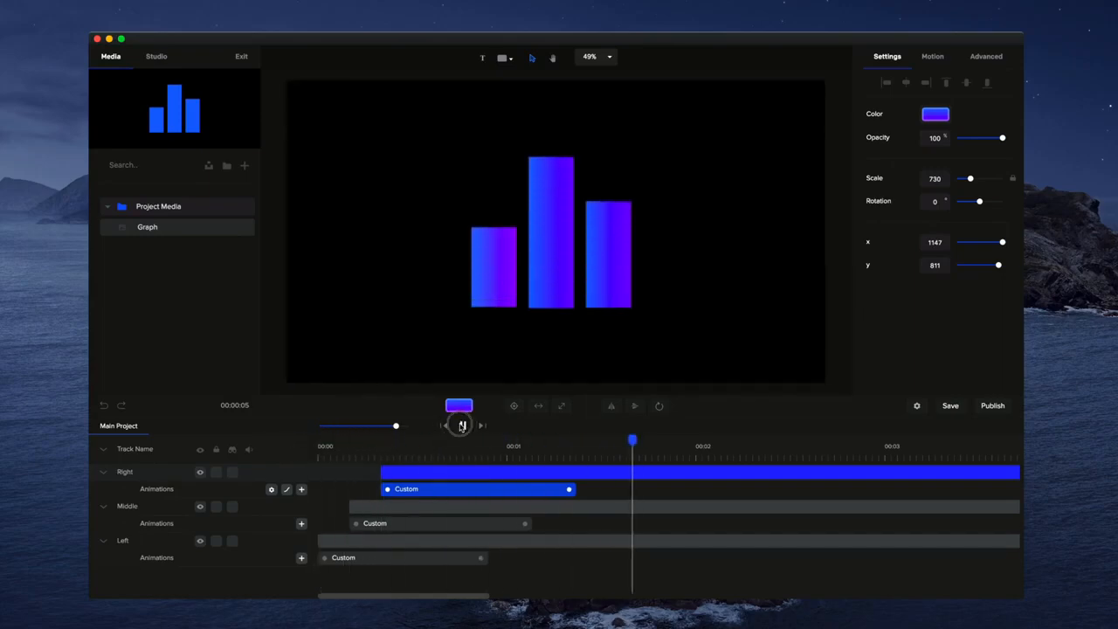
{"action": "left_click", "coordinate": [462, 426]}
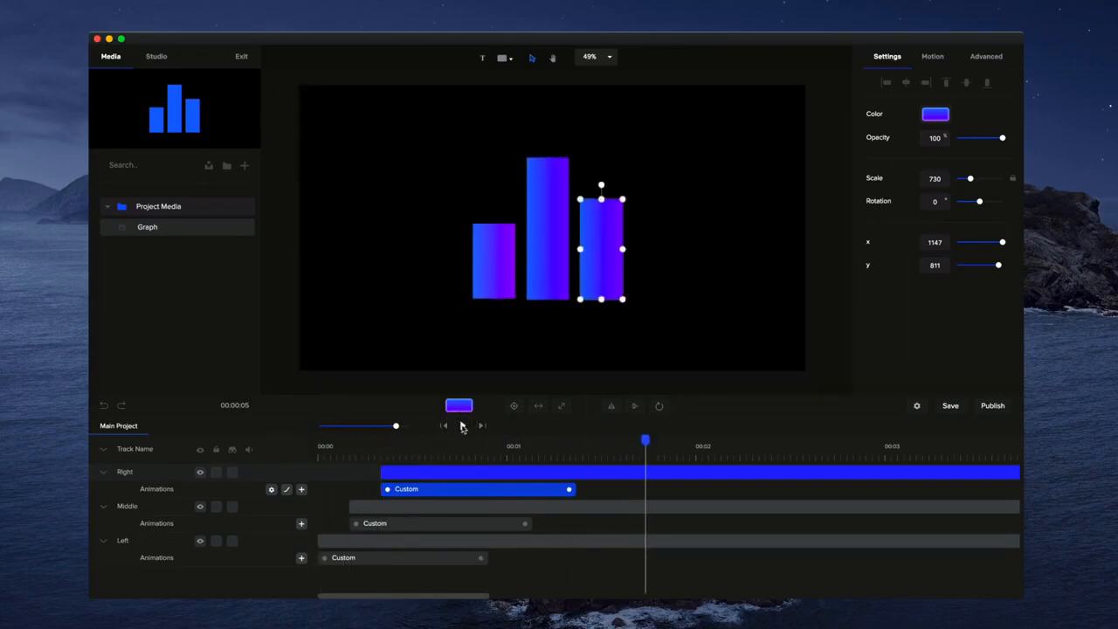
{"action": "right_click", "coordinate": [426, 490]}
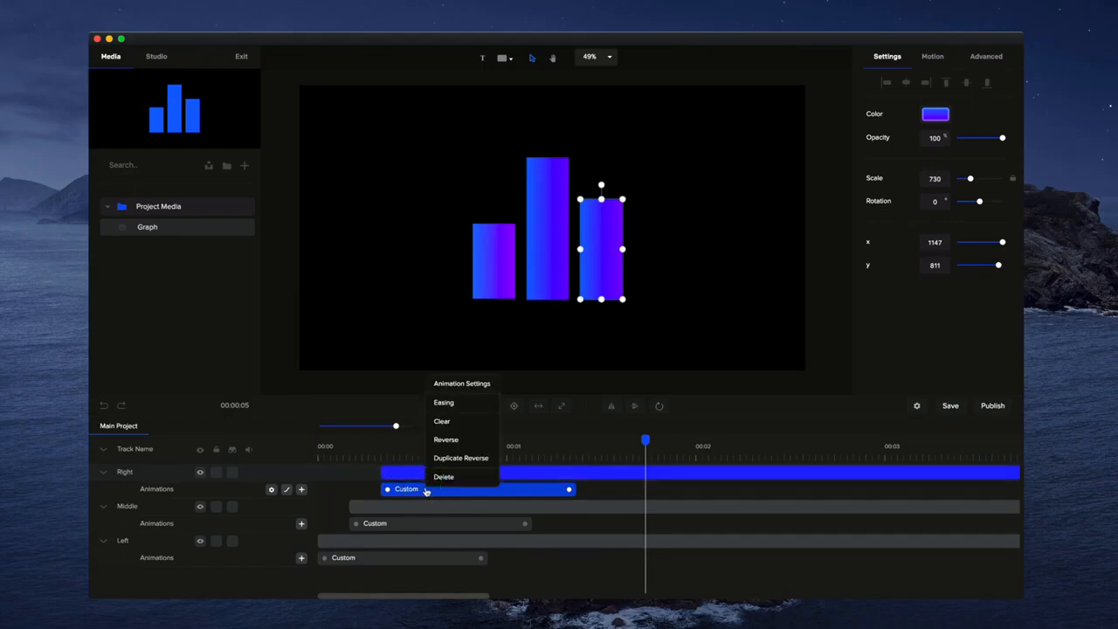
{"action": "left_click", "coordinate": [441, 408]}
{"action": "left_click", "coordinate": [664, 344]}
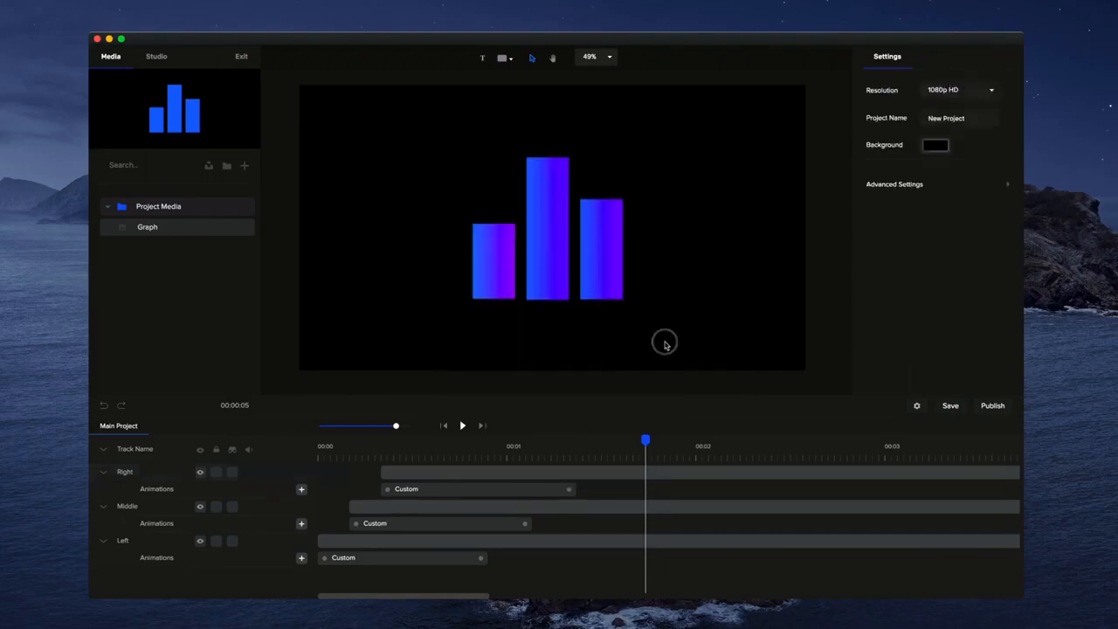
- Set the right bar's scale animation easing to Back with the Out curve
{"action": "left_click", "coordinate": [463, 490]}
{"action": "left_click", "coordinate": [287, 490]}
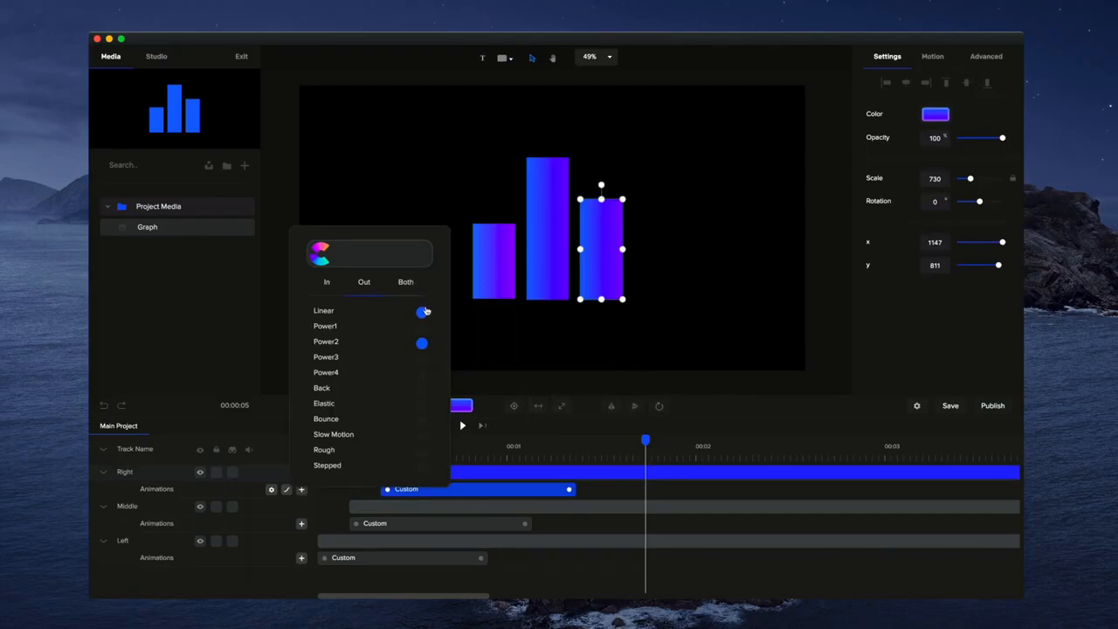
{"action": "left_click", "coordinate": [423, 328]}
{"action": "left_click", "coordinate": [424, 360]}
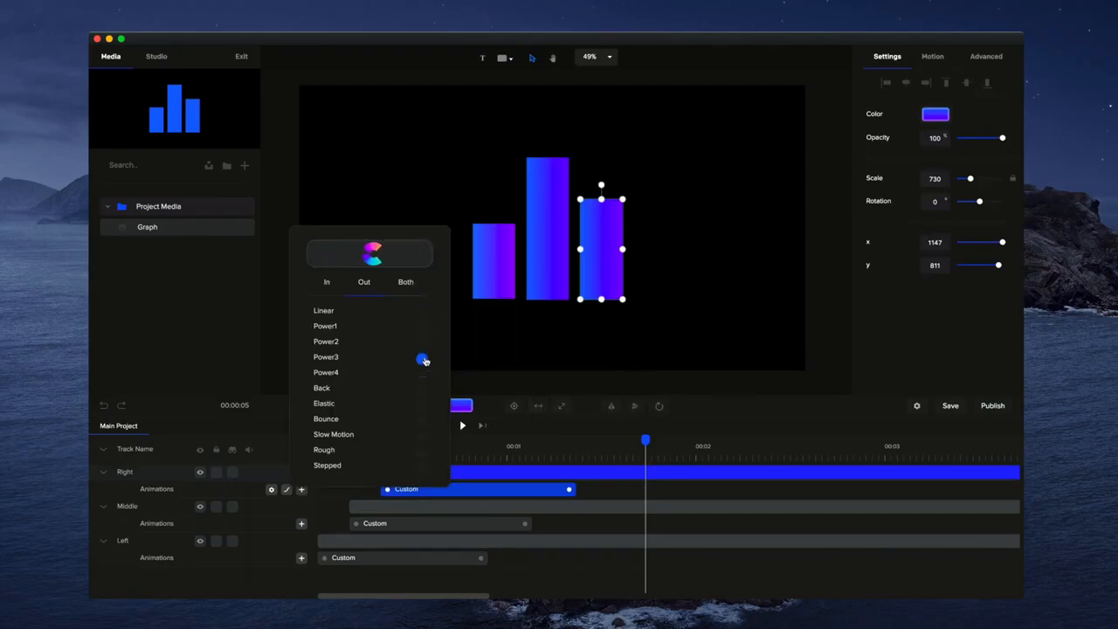
{"action": "left_click", "coordinate": [422, 378]}
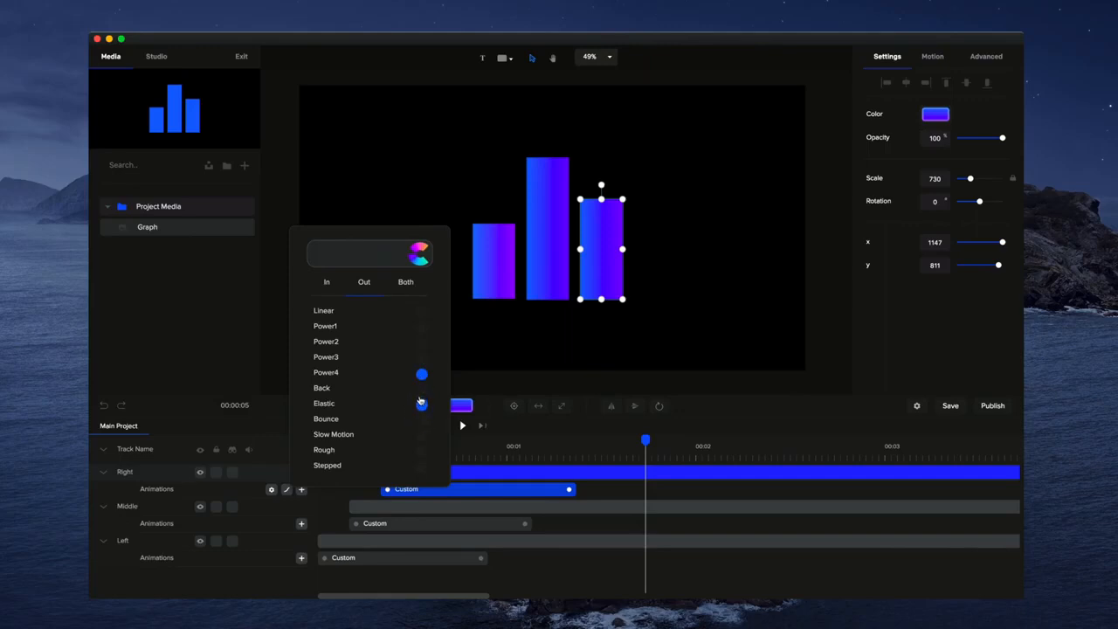
{"action": "left_click", "coordinate": [422, 391]}
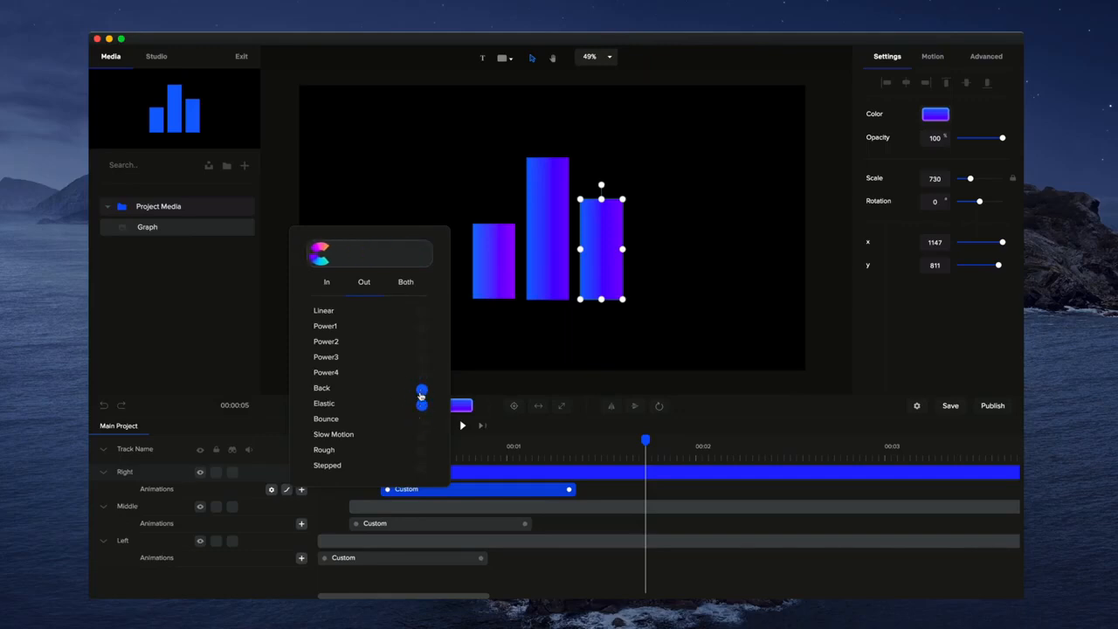
{"action": "left_click", "coordinate": [554, 365]}
- Open the middle bar's animation easing and set it to Back
{"action": "left_click", "coordinate": [455, 524]}
{"action": "right_click", "coordinate": [454, 523]}
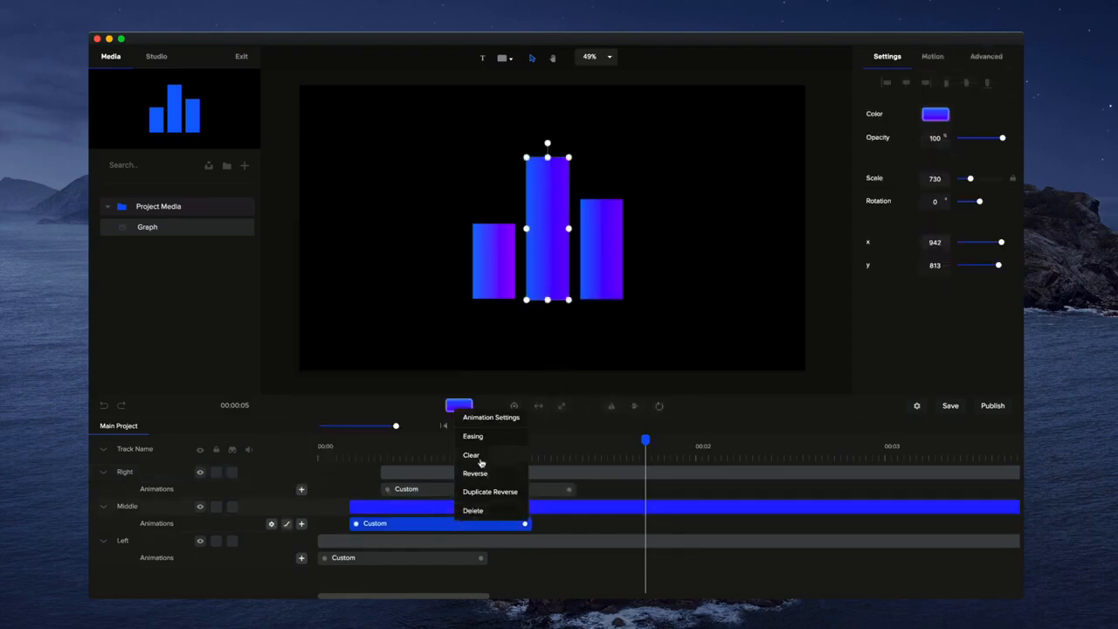
{"action": "left_click", "coordinate": [480, 436]}
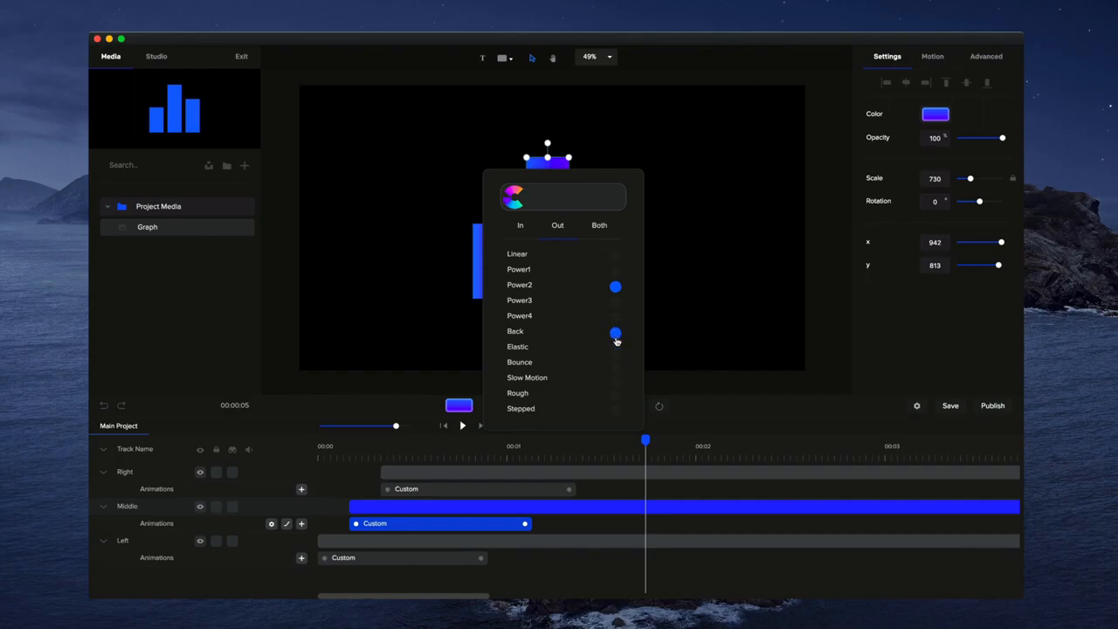
- Open the left bar's animation easing and set it to Back
{"action": "left_click", "coordinate": [411, 559]}
{"action": "right_click", "coordinate": [410, 559]}
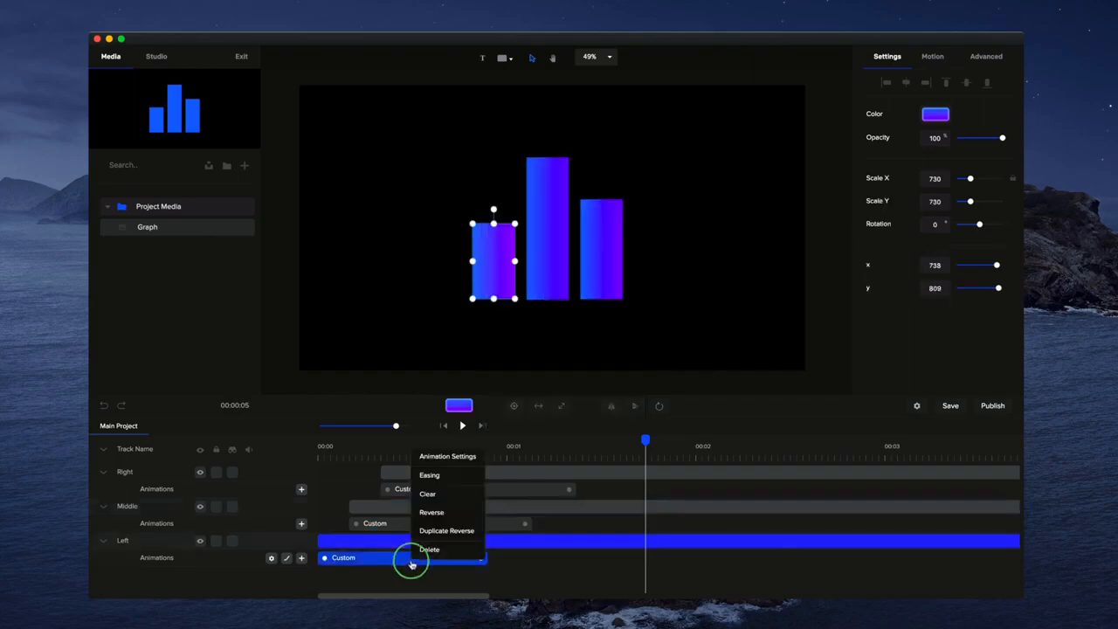
{"action": "left_click", "coordinate": [442, 473]}
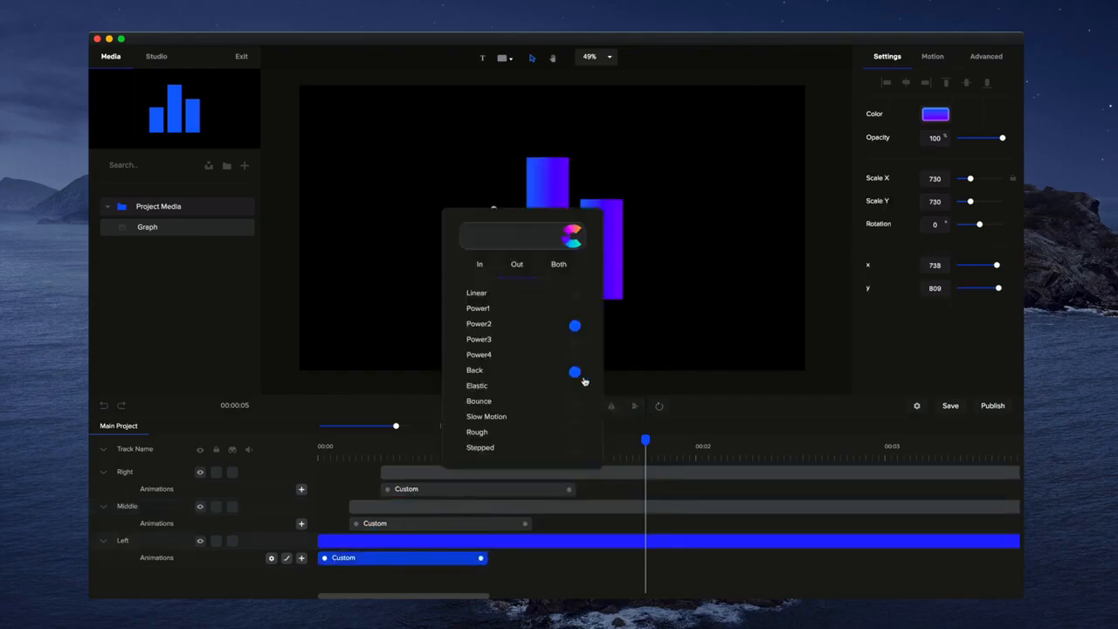
{"action": "left_click", "coordinate": [636, 429]}
- Play the animation from the start to preview the eased bars
{"action": "left_click", "coordinate": [444, 426]}
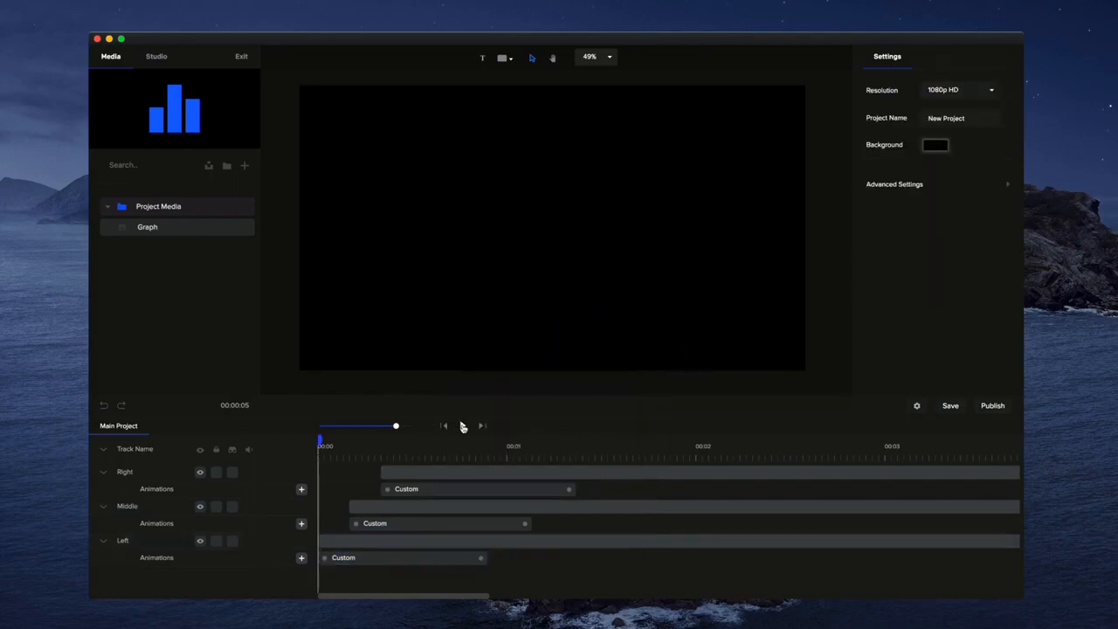
{"action": "left_click", "coordinate": [459, 426]}
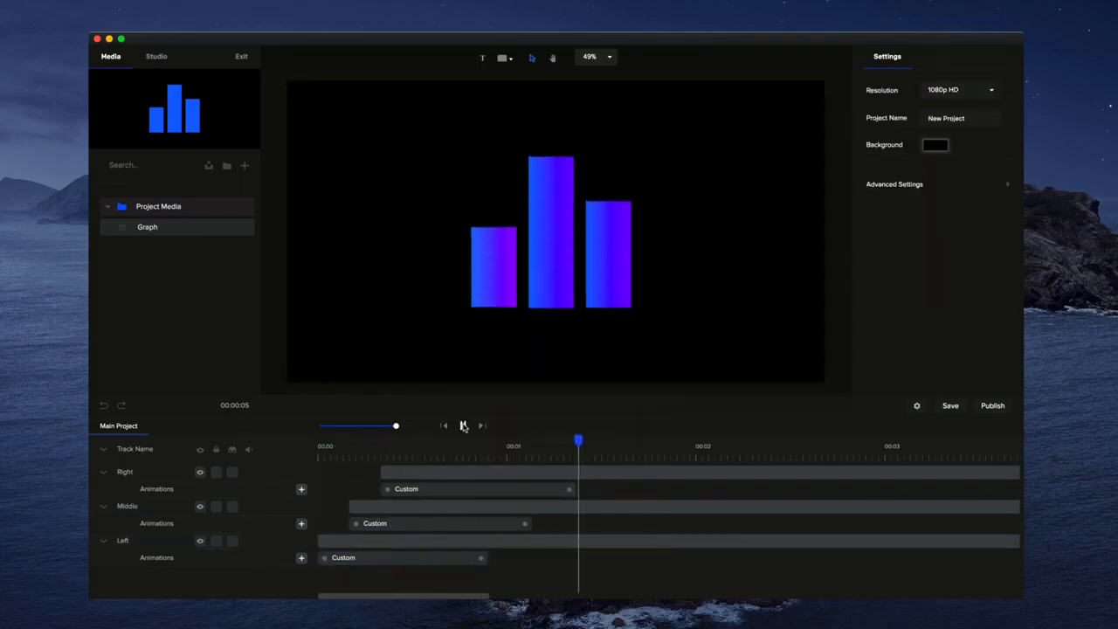
{"action": "left_click", "coordinate": [463, 426]}
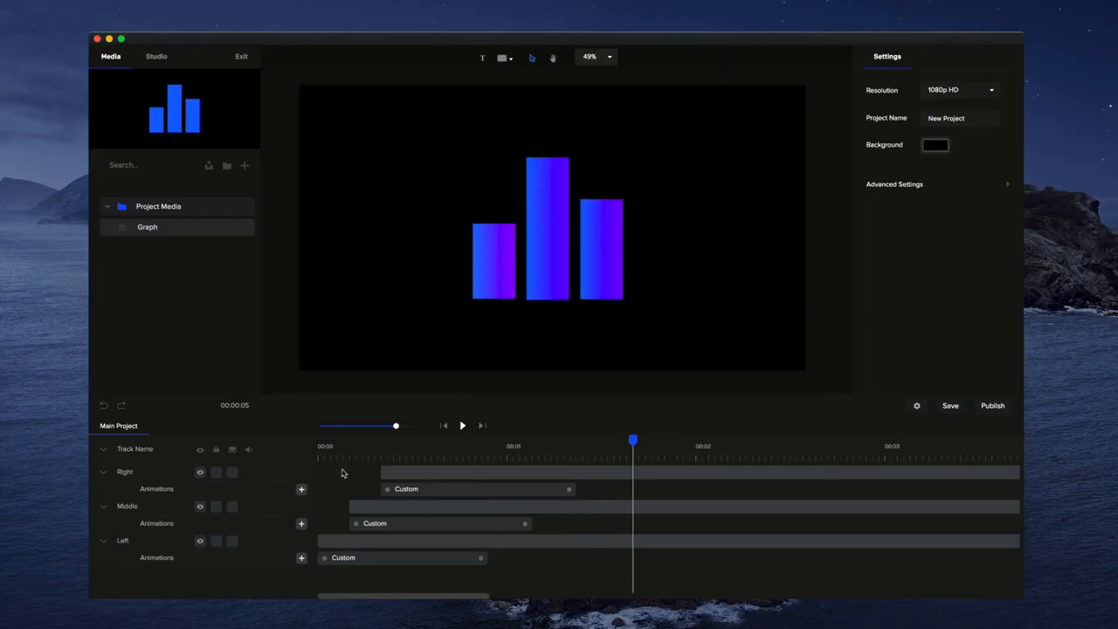
- Reopen the right bar's animation easing settings to review them
{"action": "left_click", "coordinate": [462, 490]}
{"action": "right_click", "coordinate": [477, 490]}
{"action": "left_click", "coordinate": [487, 406]}
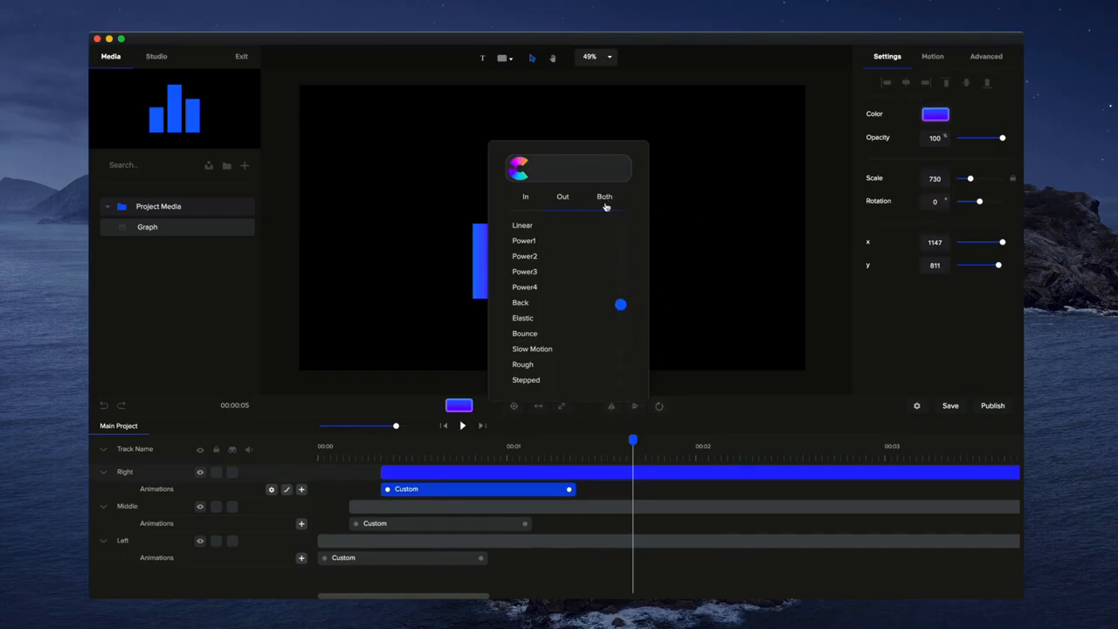
{"action": "left_click", "coordinate": [772, 279]}
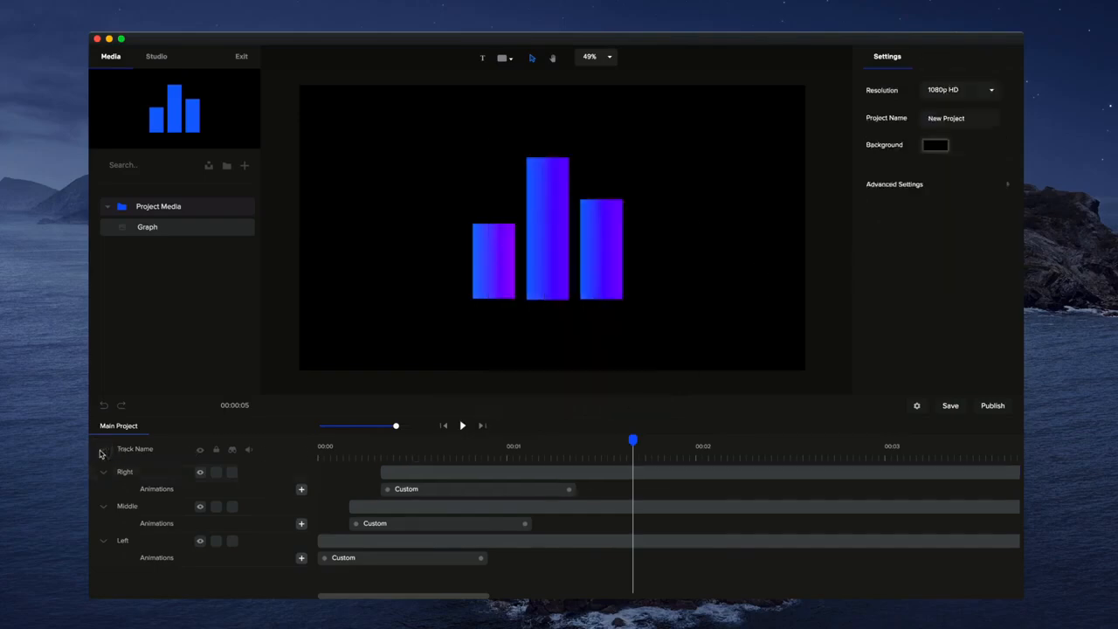
- Collapse all timeline tracks and play the animation from the start
{"action": "left_click", "coordinate": [105, 452]}
{"action": "left_click", "coordinate": [445, 426]}
{"action": "left_click", "coordinate": [463, 426]}
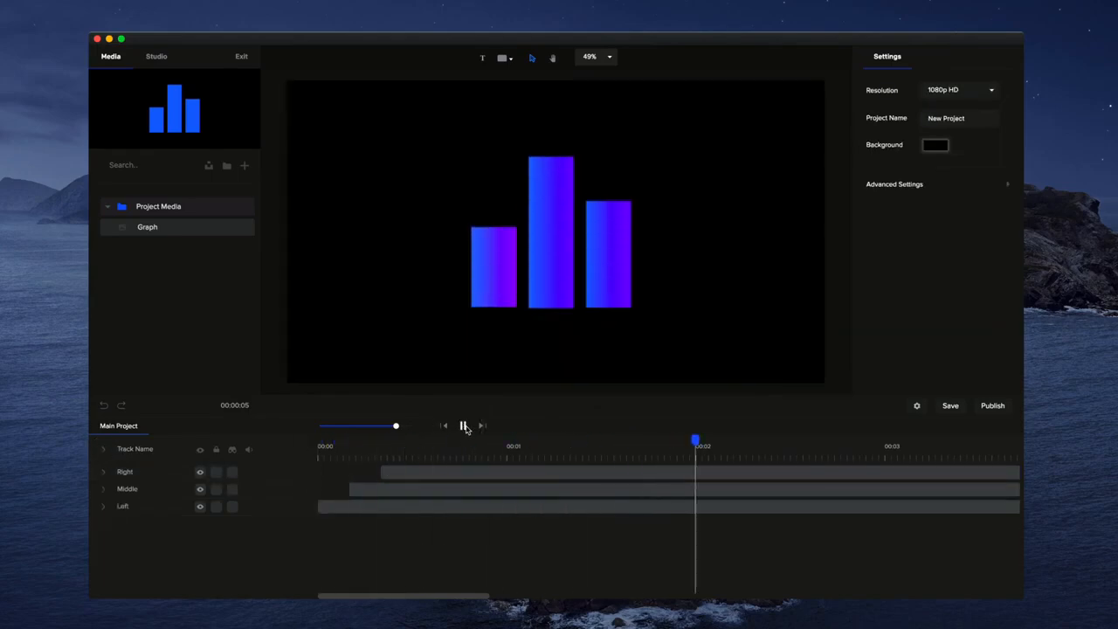
{"action": "left_click", "coordinate": [464, 427]}
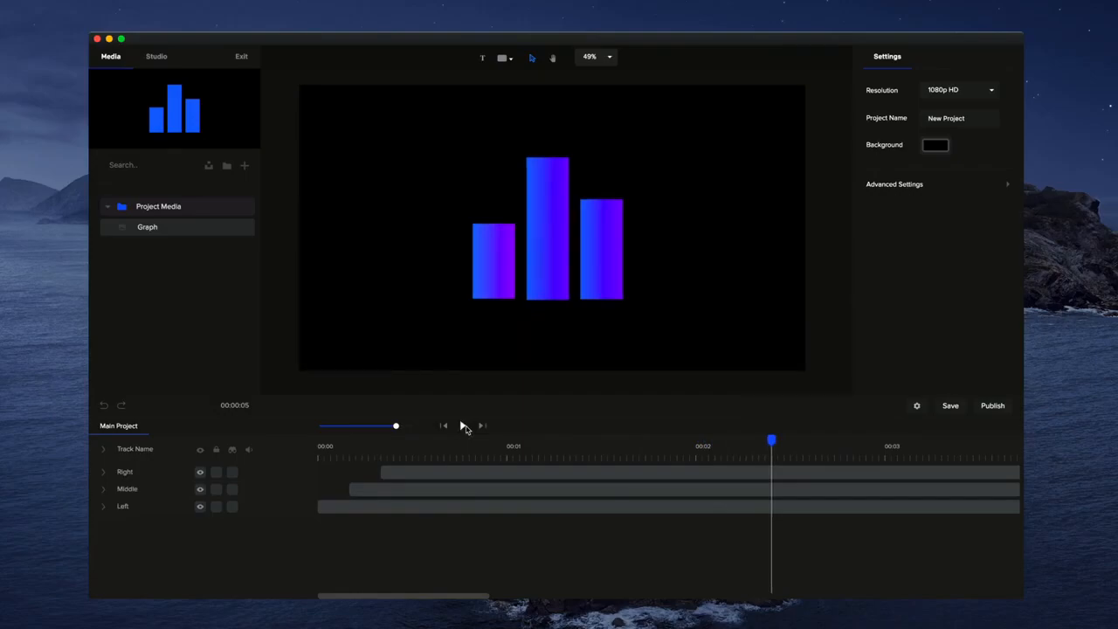